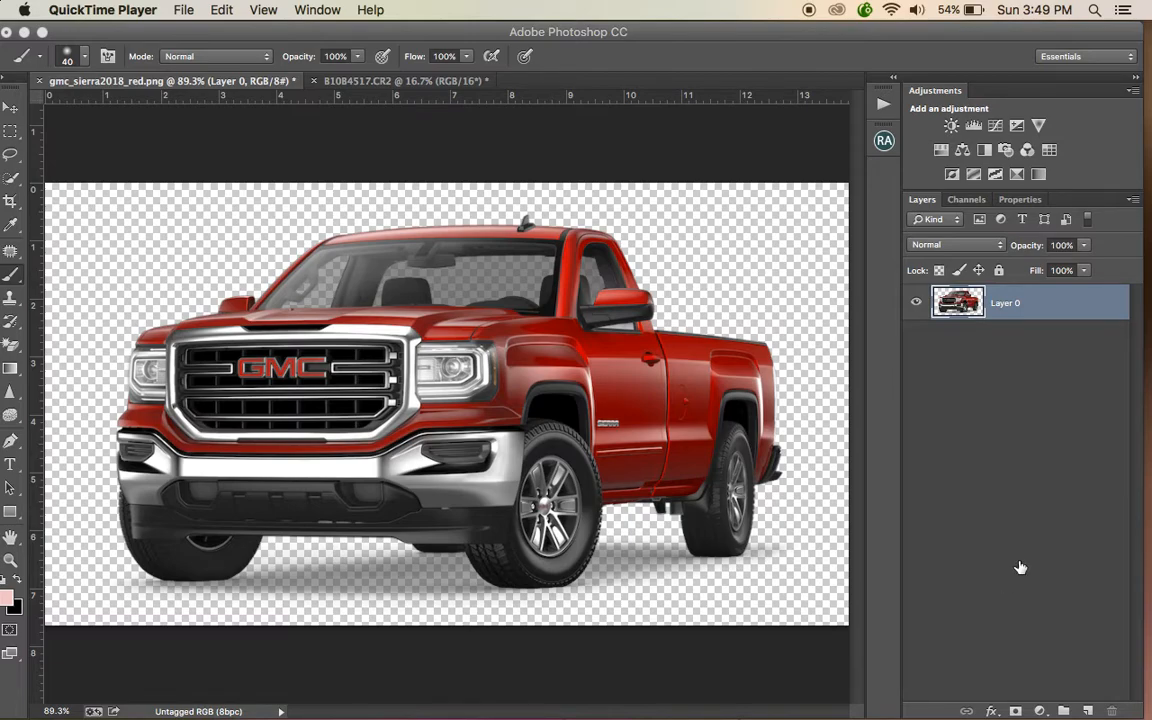
- Duplicate the truck layer and open the Replace Color adjustment on the copy
click(1075, 303)
key(super+j)
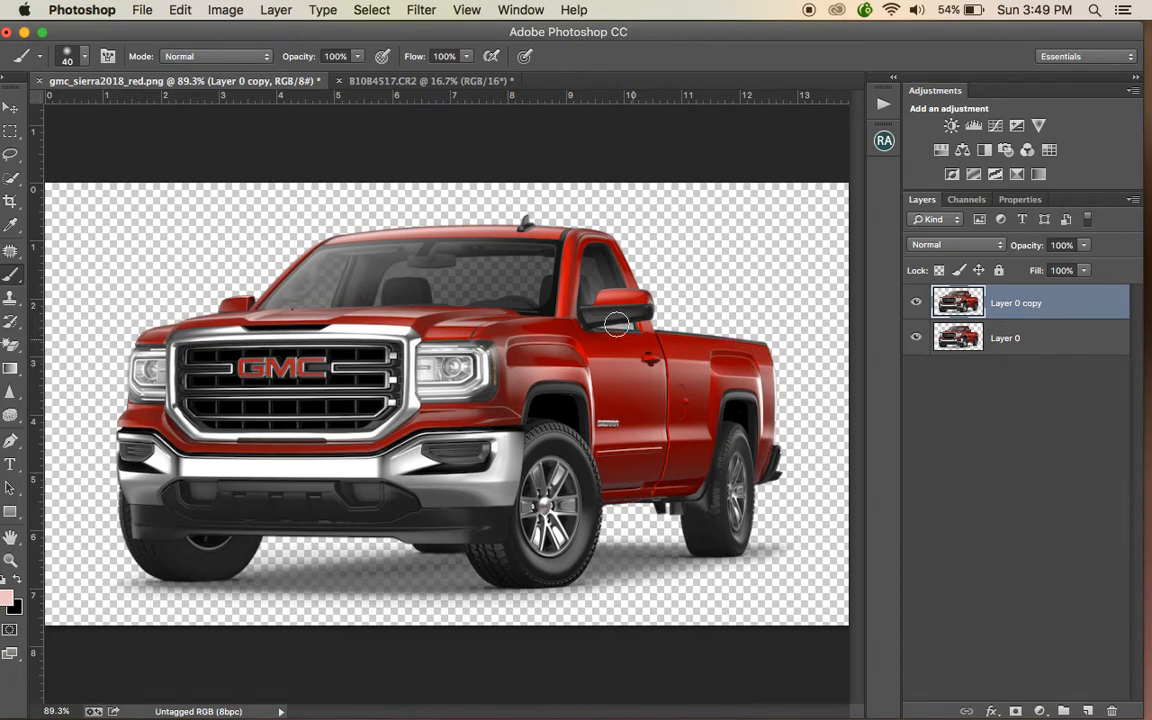
click(224, 11)
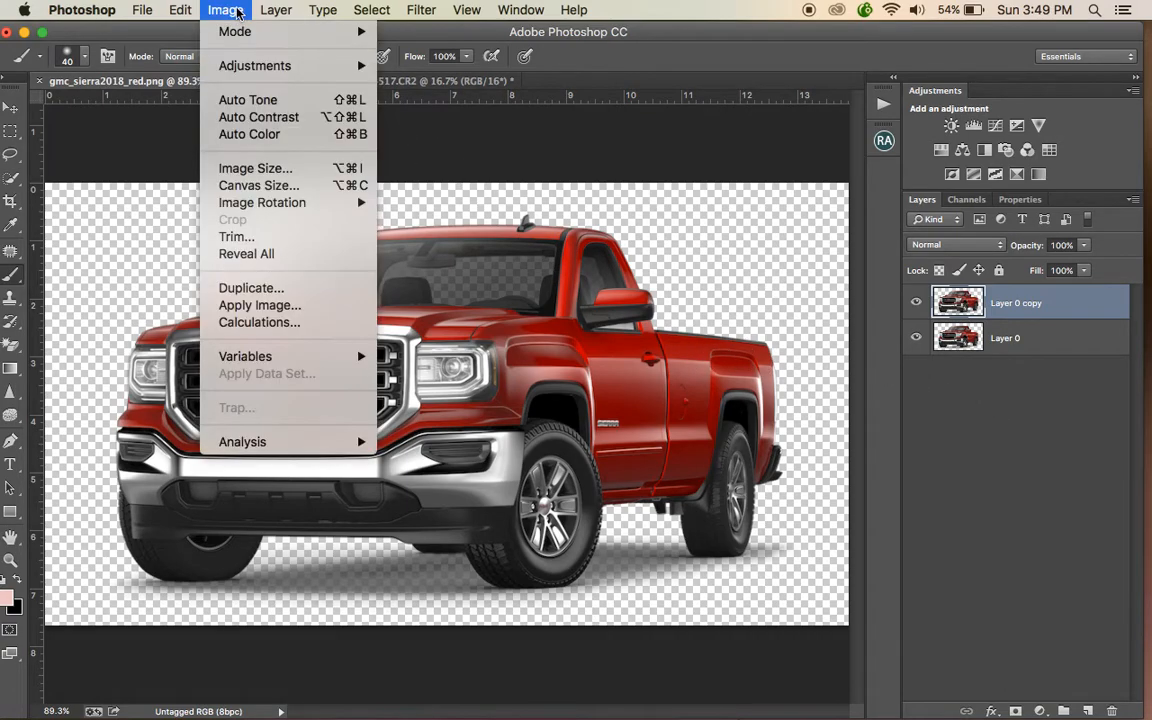
mouse_move(252, 68)
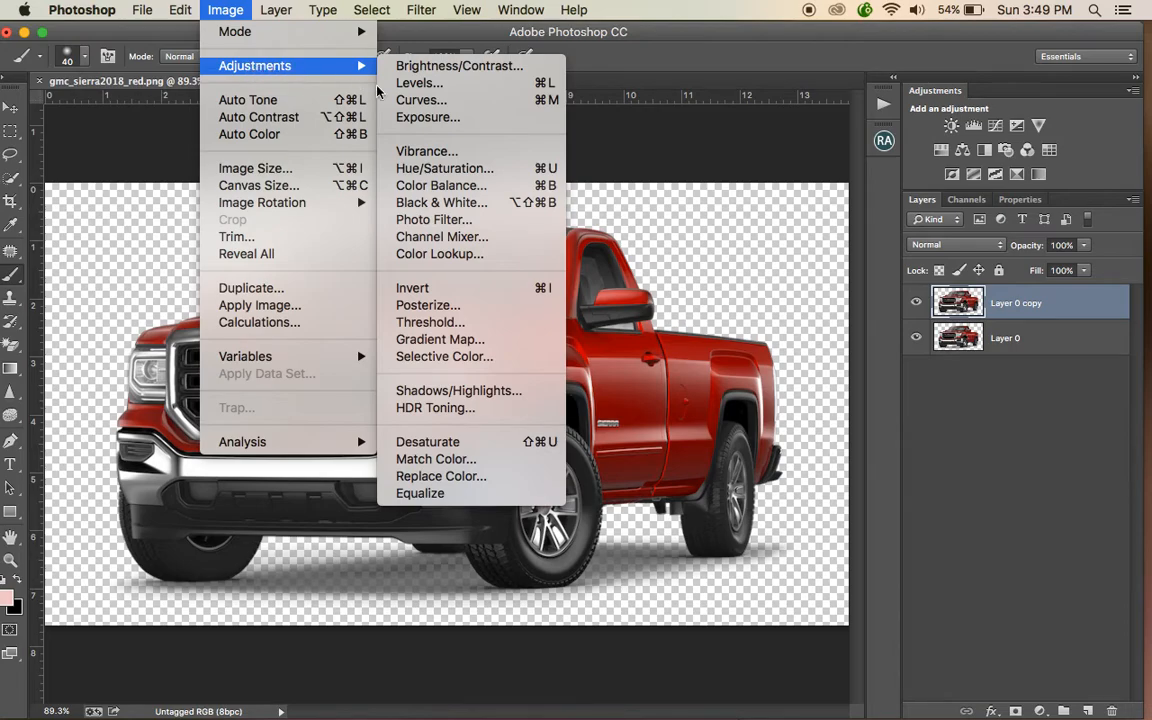
click(455, 478)
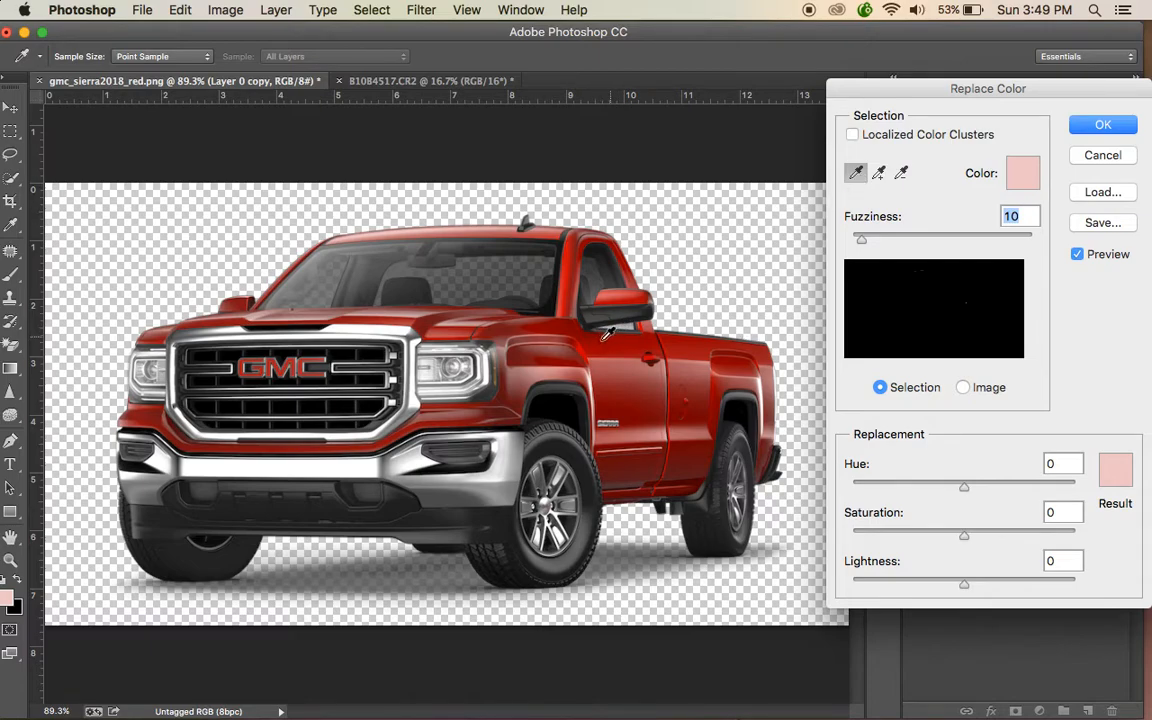
- Sample the truck's red paint, add more body areas to the sample, and set the replacement hue to -86
click(545, 309)
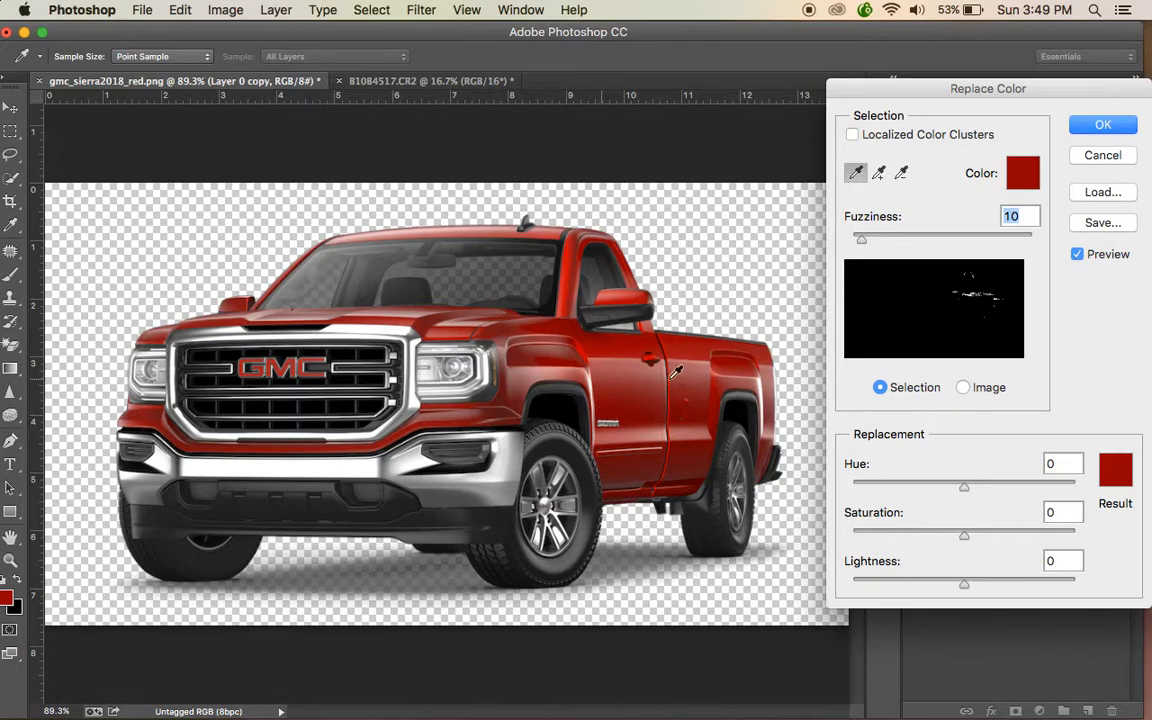
click(880, 174)
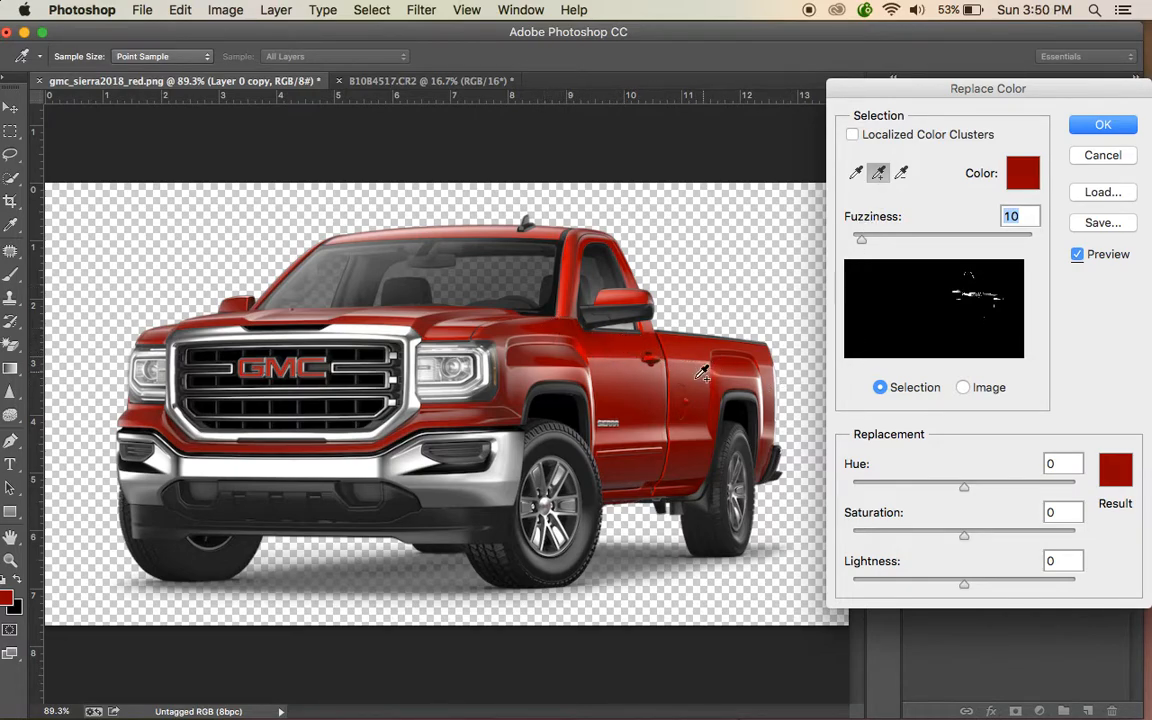
click(661, 334)
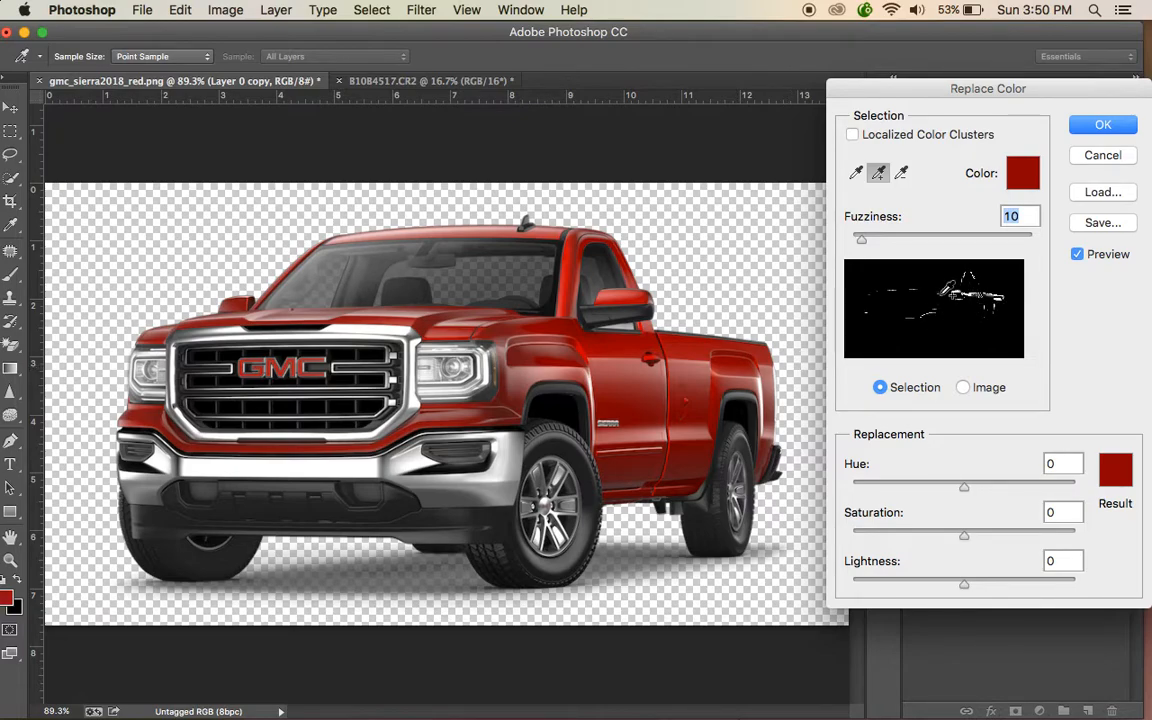
click(506, 412)
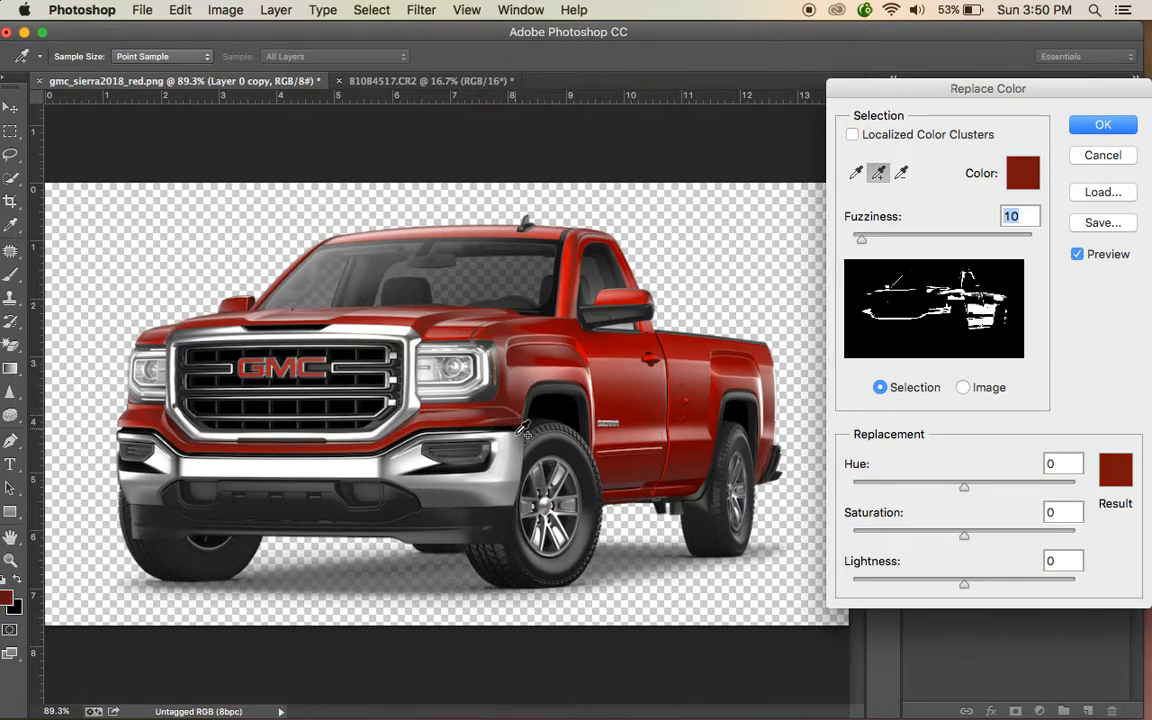
drag(966, 488, 910, 487)
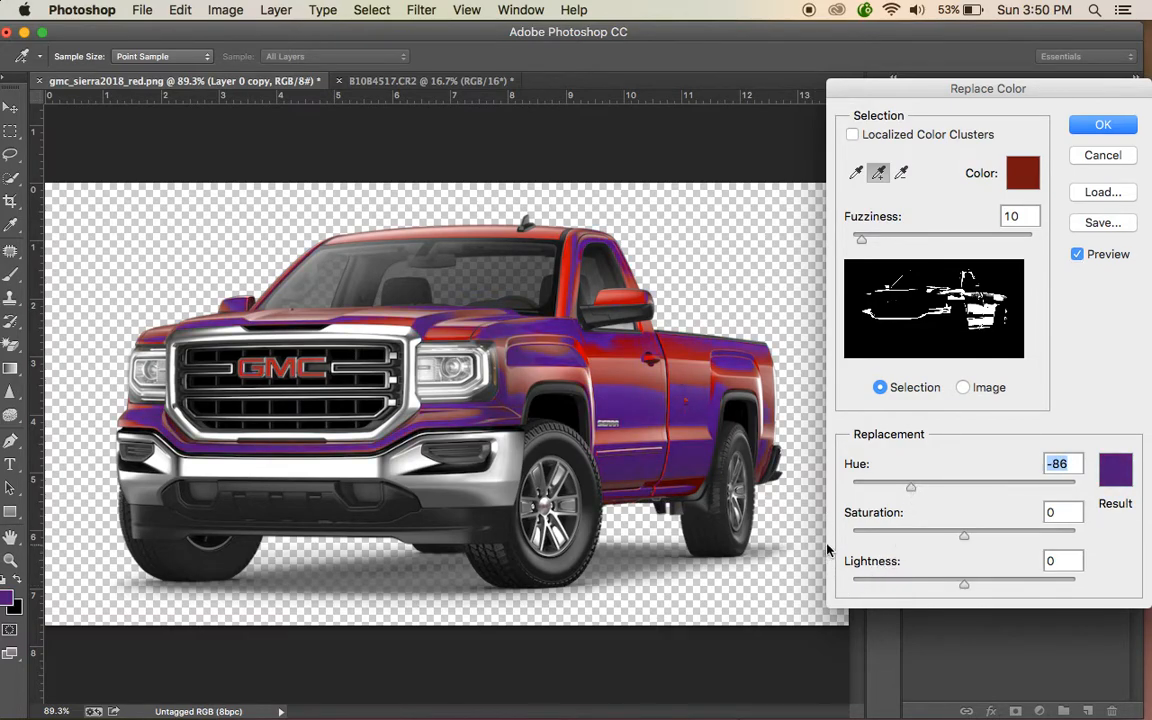
- Add the remaining red areas on the mirror, lower panels and front fender to the color selection
click(636, 345)
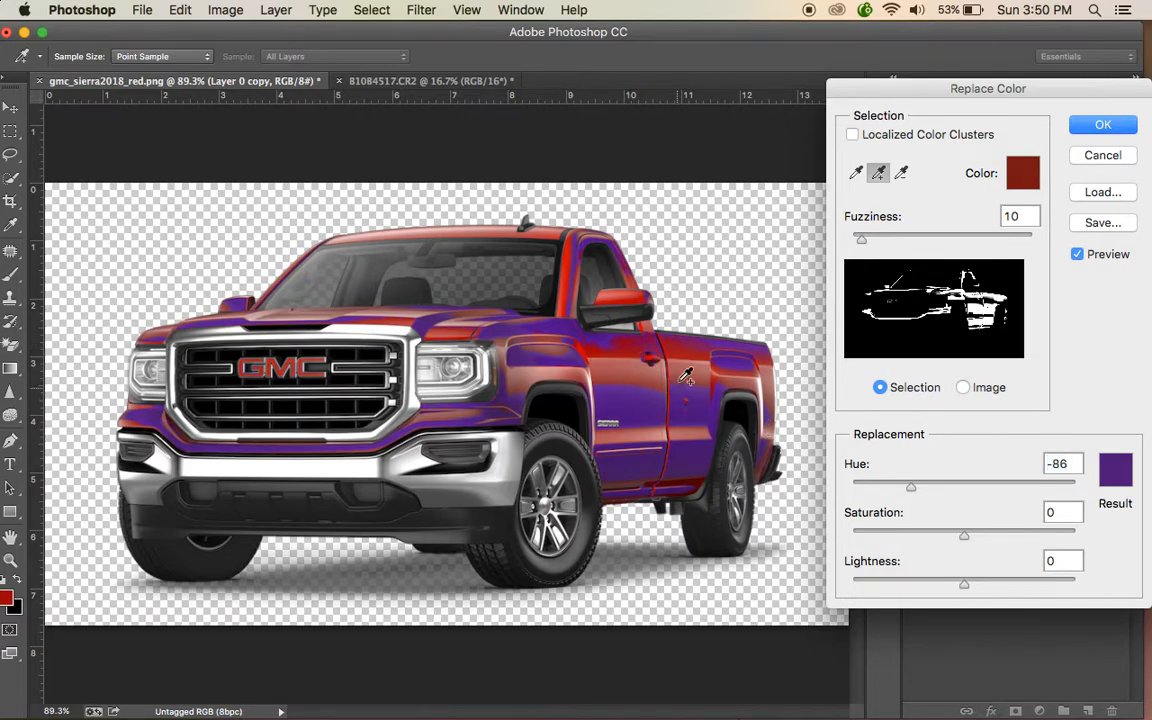
click(617, 322)
click(580, 351)
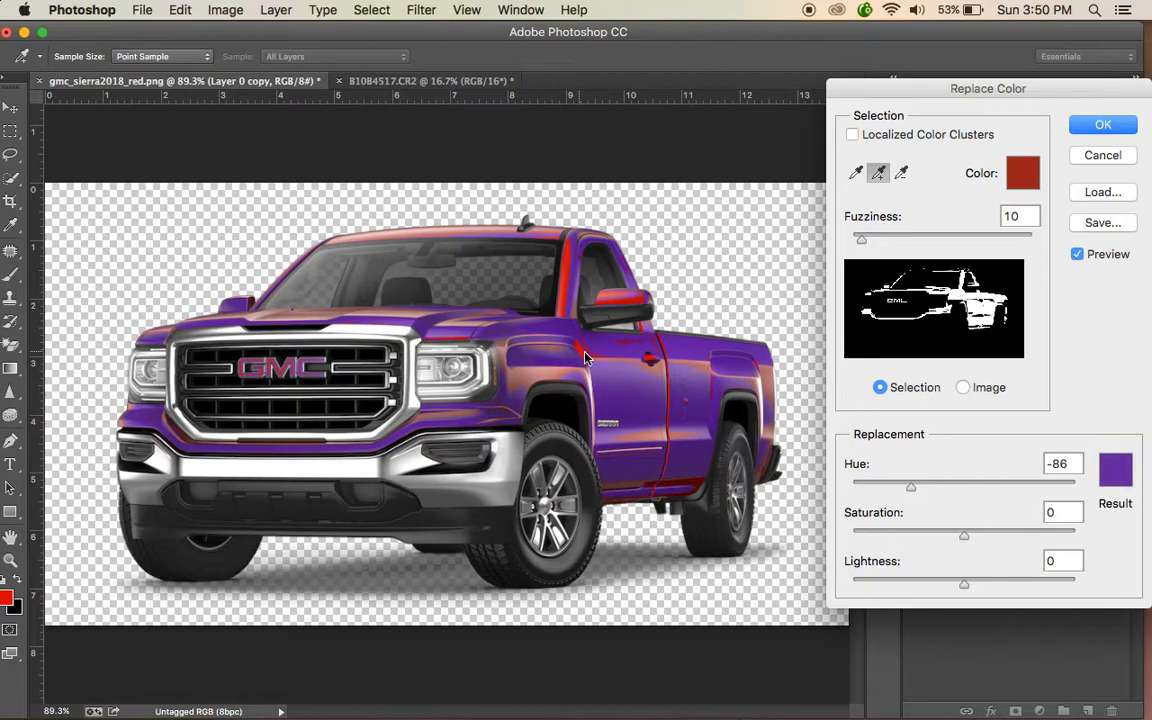
click(695, 488)
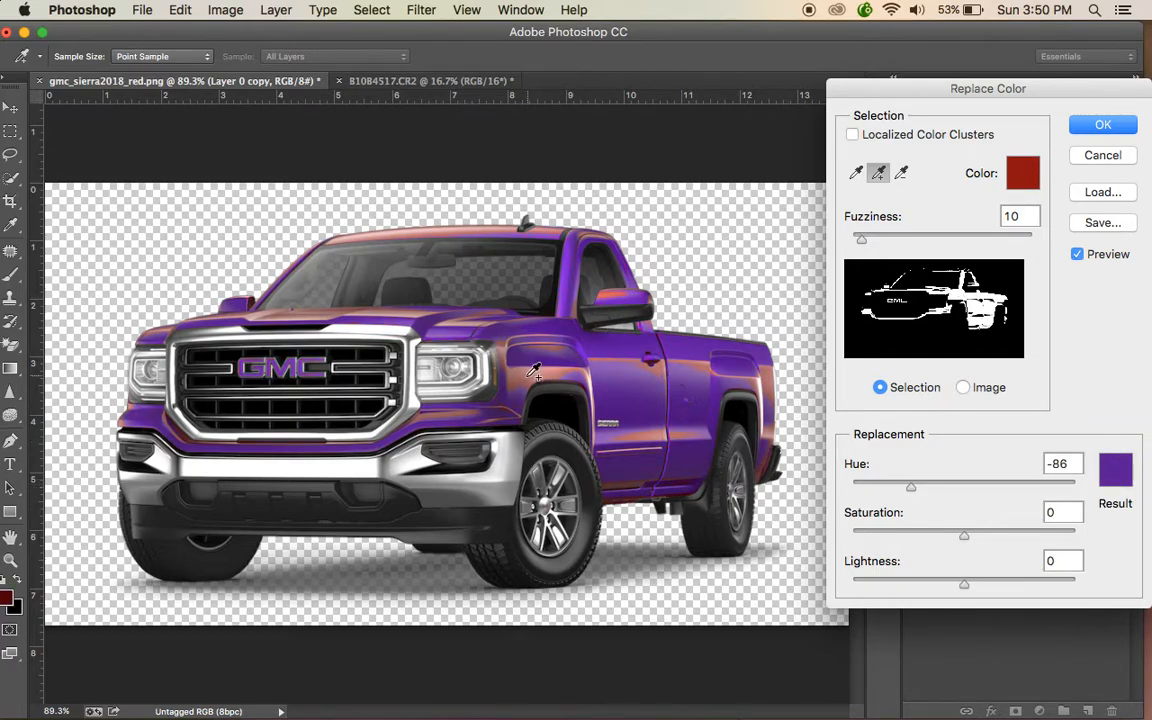
click(481, 335)
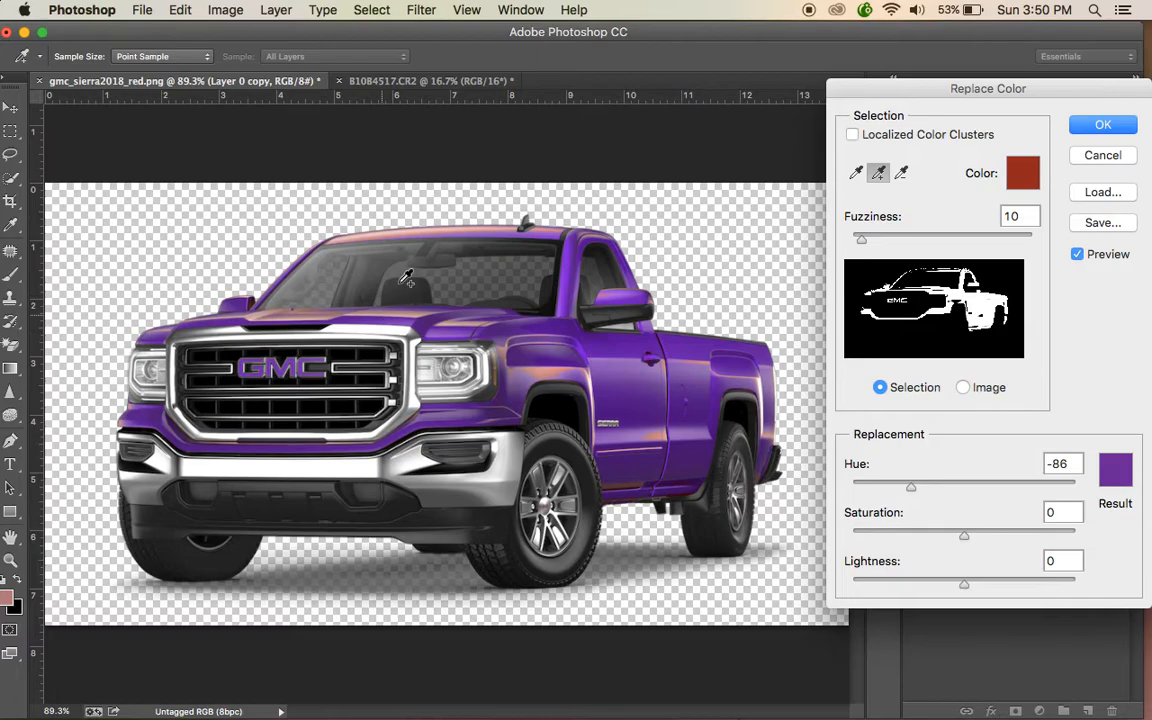
- Add the red strip along the roof edge to the color selection
key(super+equal)
key(super+equal)
key(super+equal)
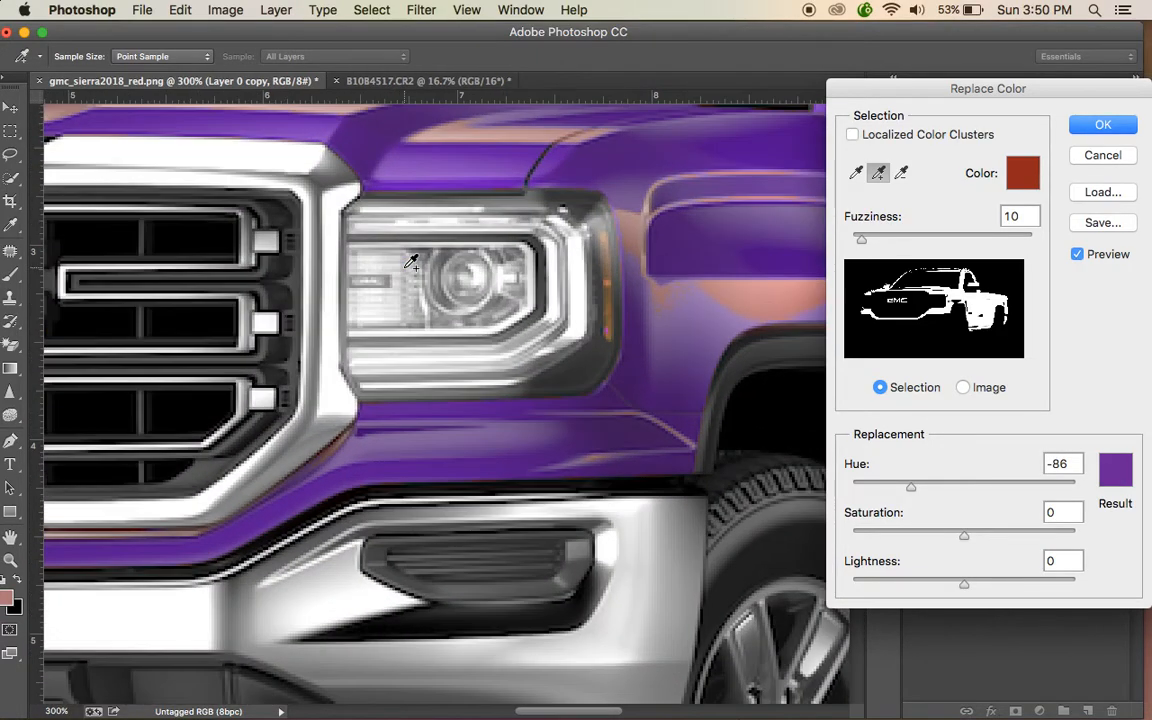
scroll(676, 334, up, 10)
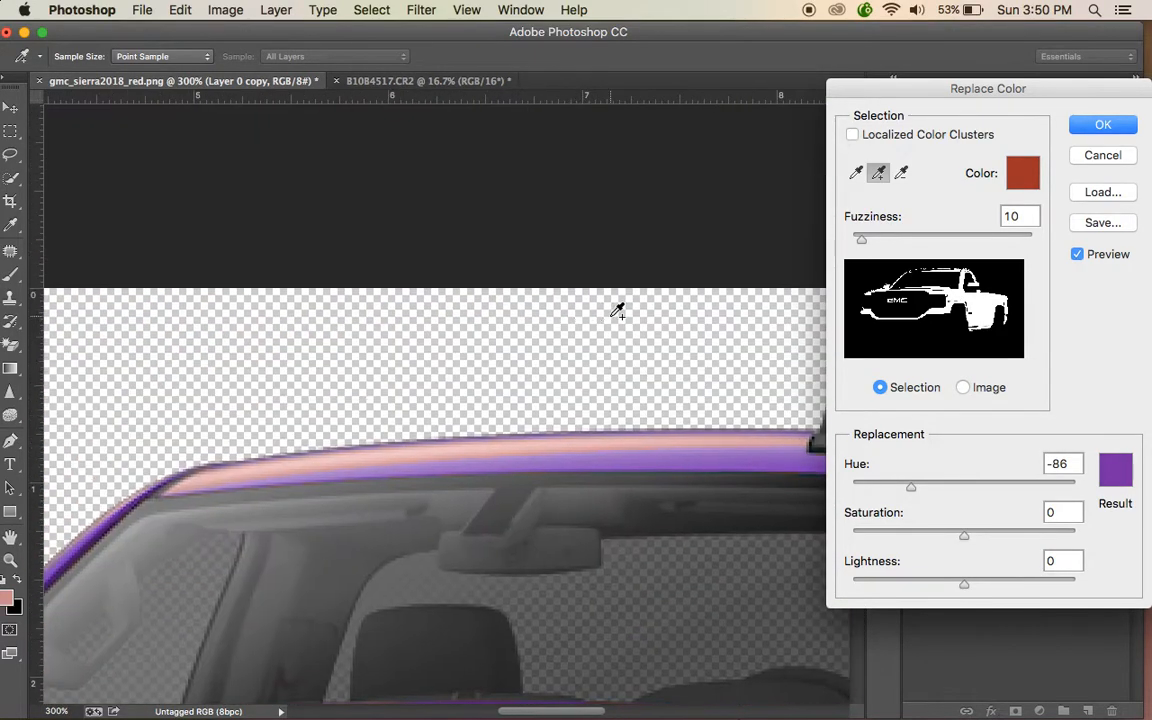
click(458, 444)
- Add the leftover red spots along the lower door panel to the color selection
scroll(441, 451, down, 6)
scroll(441, 451, left, 4)
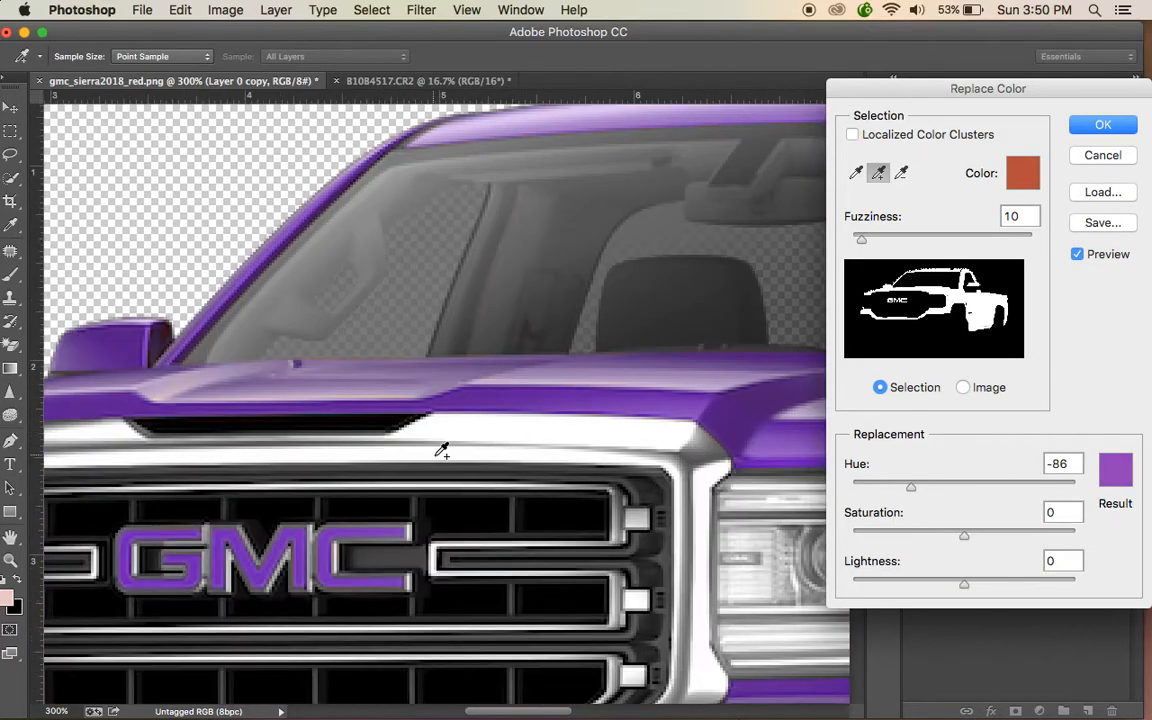
scroll(441, 451, down, 8)
scroll(441, 451, left, 4)
scroll(445, 449, right, 6)
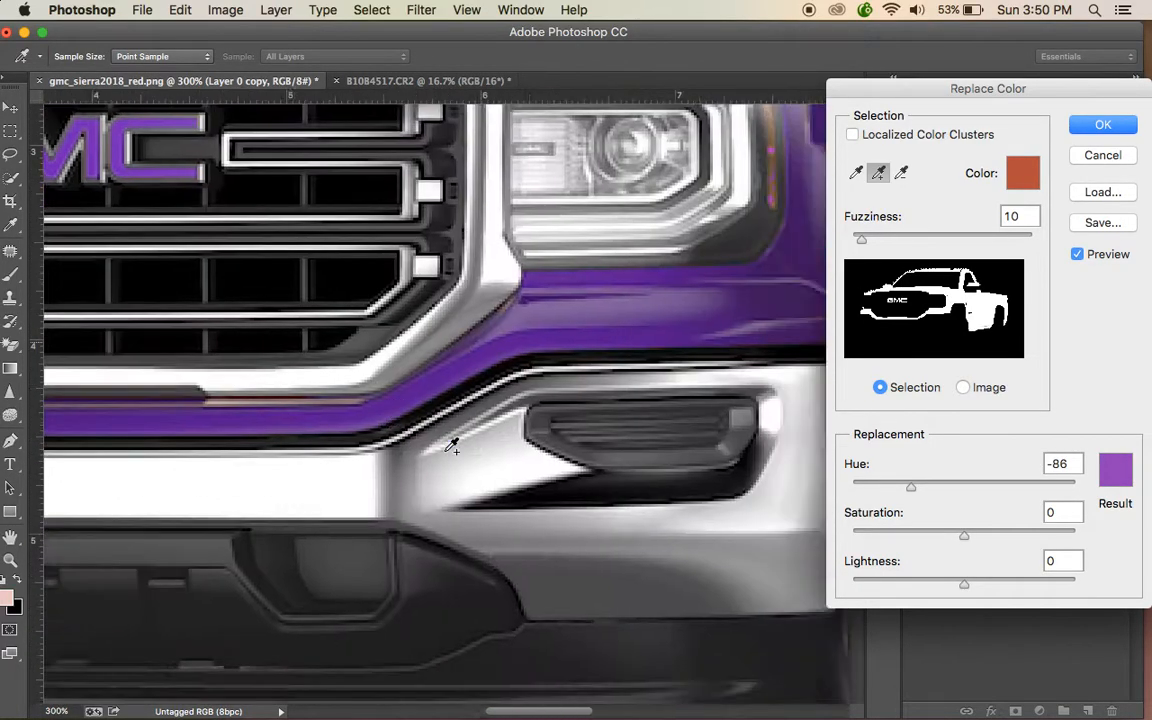
scroll(452, 445, right, 15)
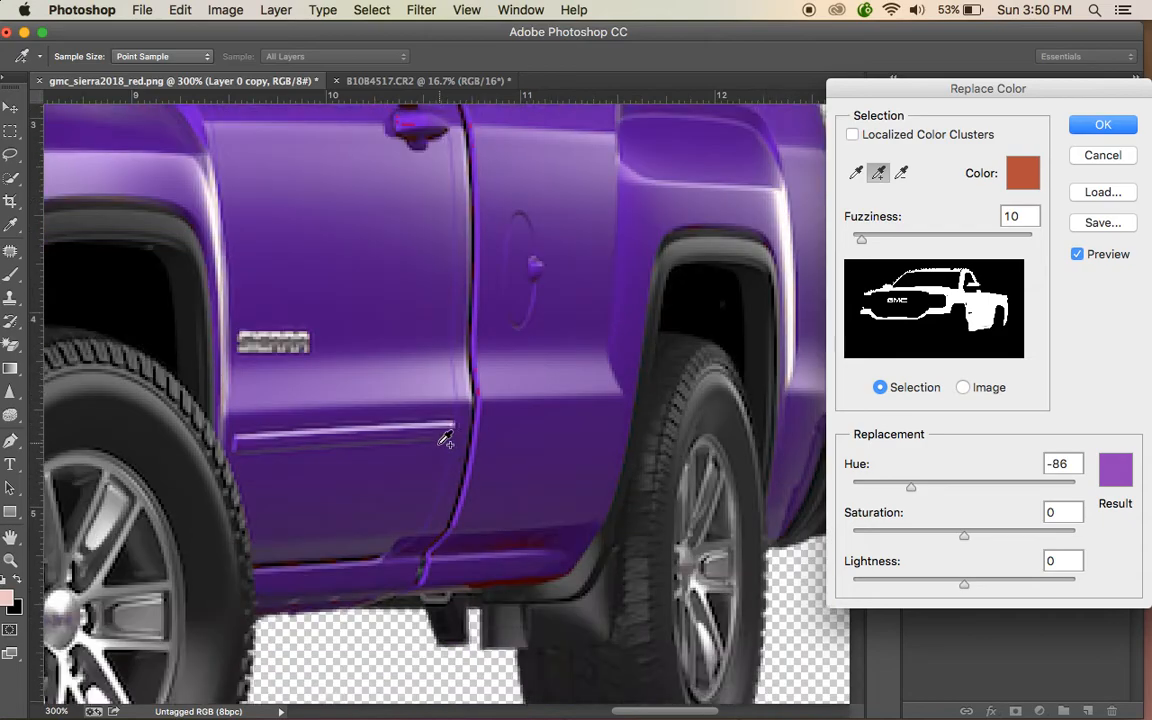
scroll(441, 444, down, 2)
click(524, 517)
click(534, 551)
- Add the red tones around the door handle to the selection and apply the Replace Color adjustment
scroll(559, 525, up, 3)
scroll(557, 523, left, 1)
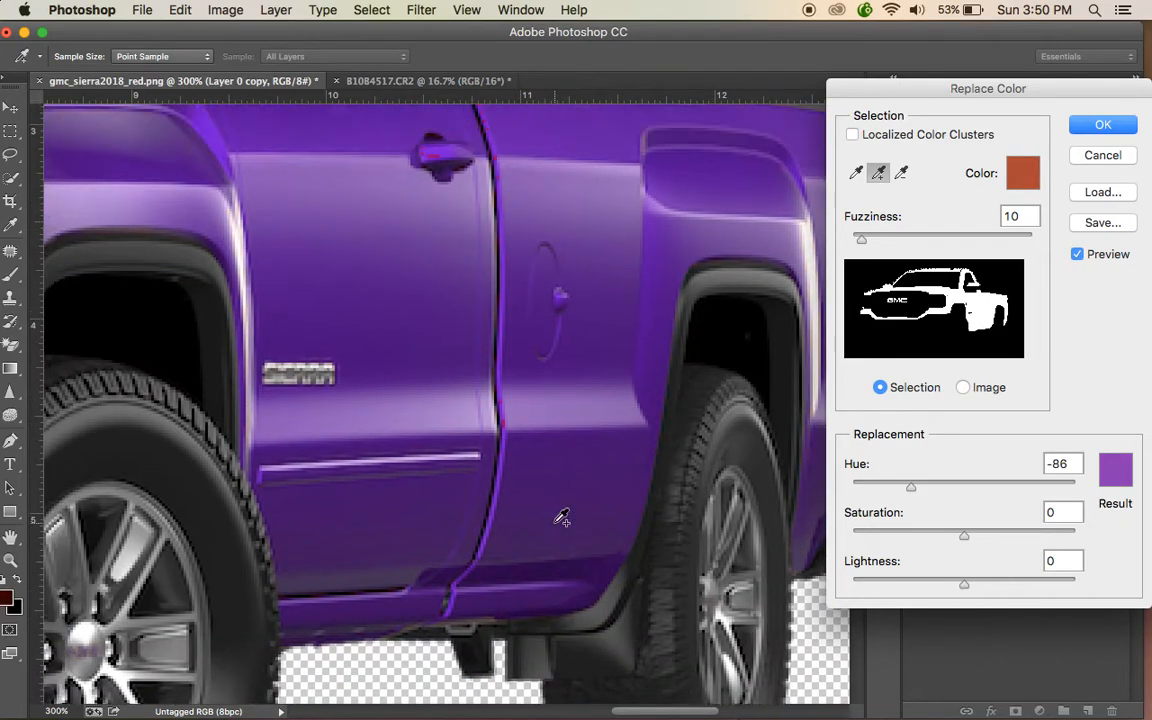
scroll(562, 517, left, 6)
scroll(586, 483, right, 7)
scroll(598, 446, up, 1)
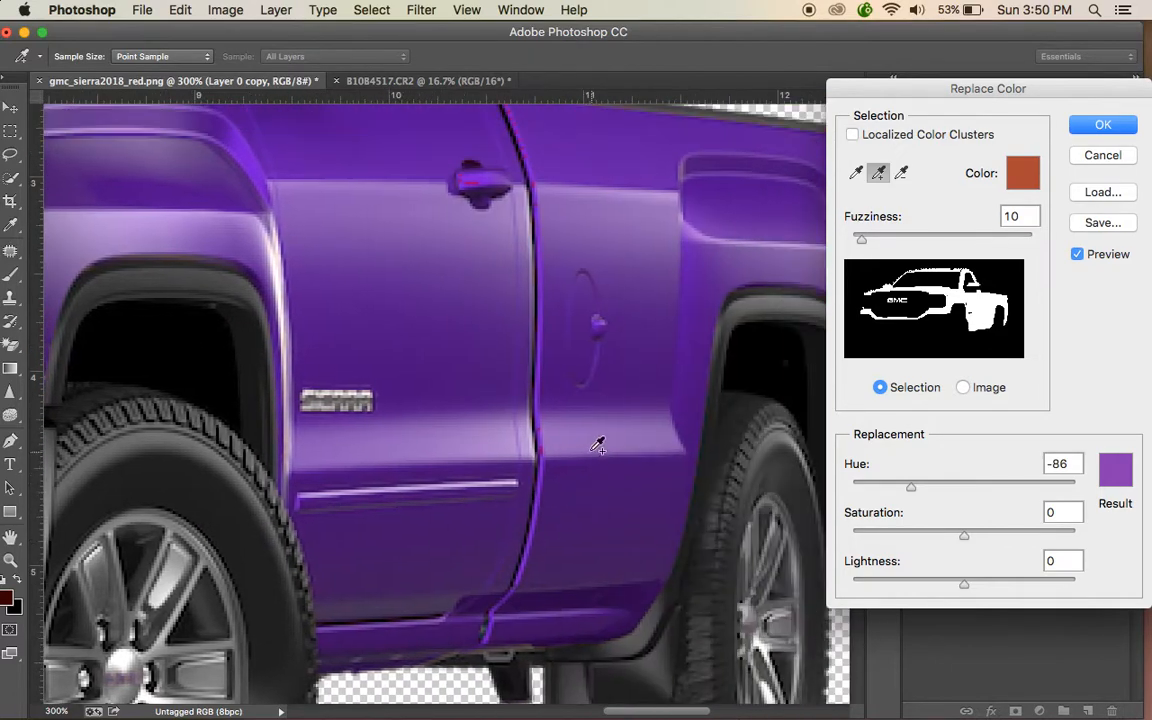
scroll(593, 452, up, 2)
scroll(593, 452, right, 1)
click(450, 236)
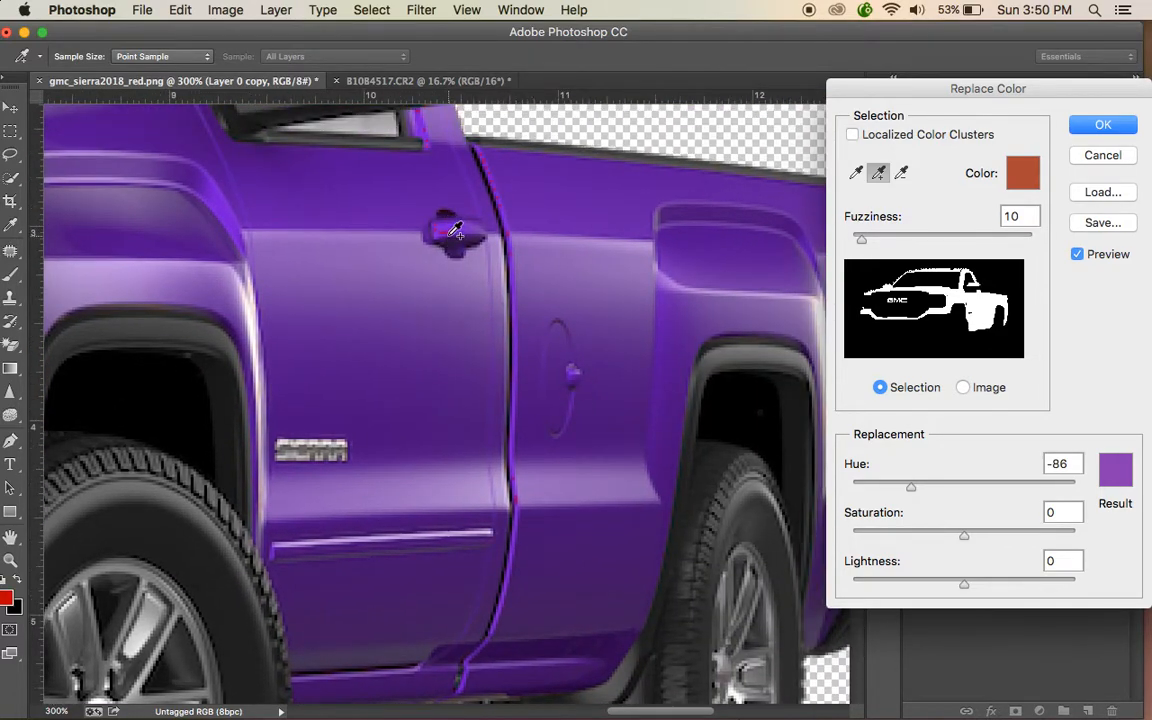
click(452, 230)
click(462, 256)
key(super+equal)
key(super+equal)
key(super+equal)
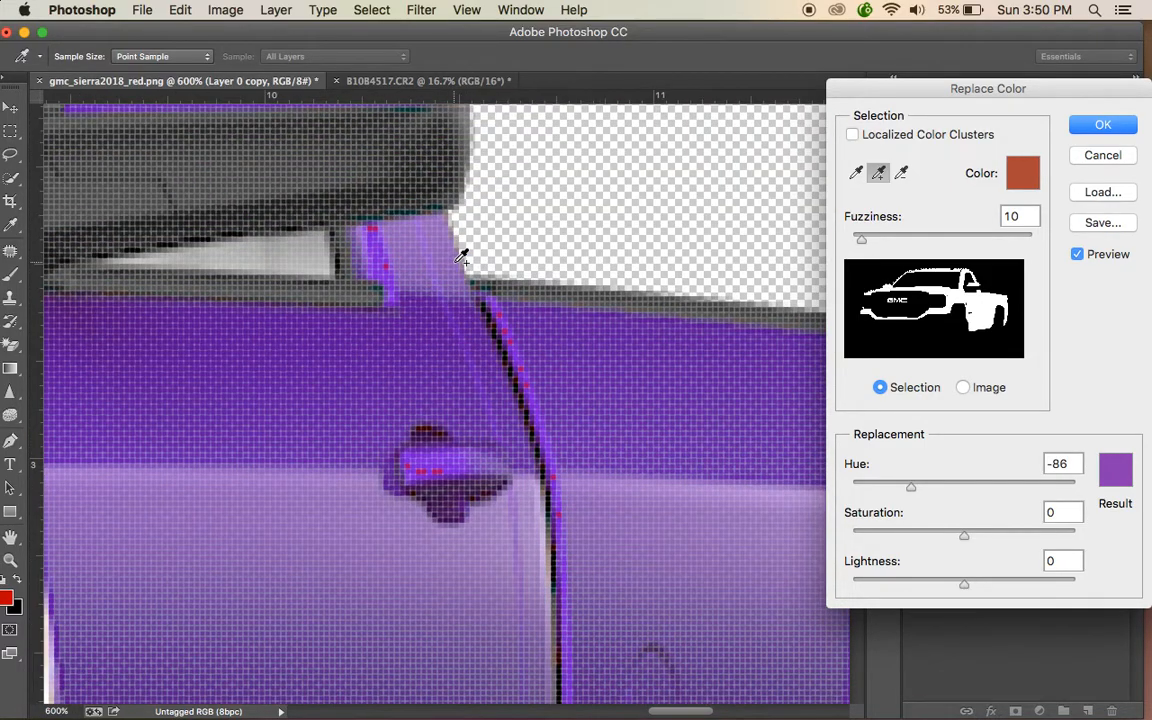
click(463, 466)
key(super+0)
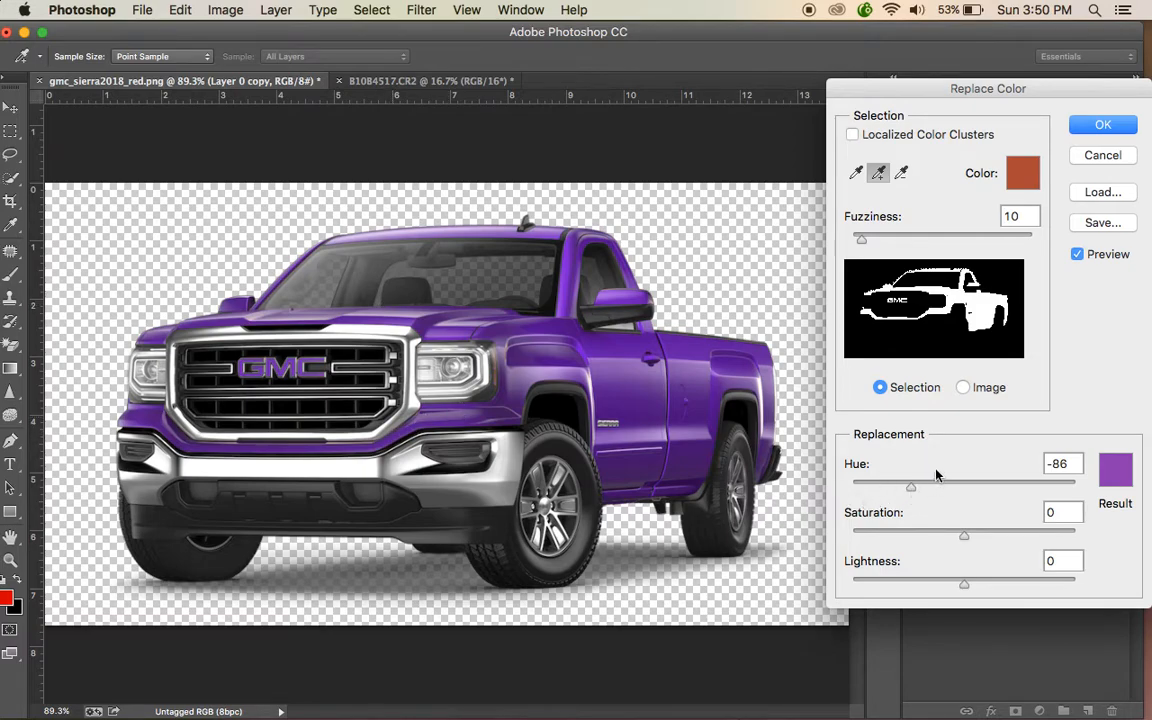
click(1100, 124)
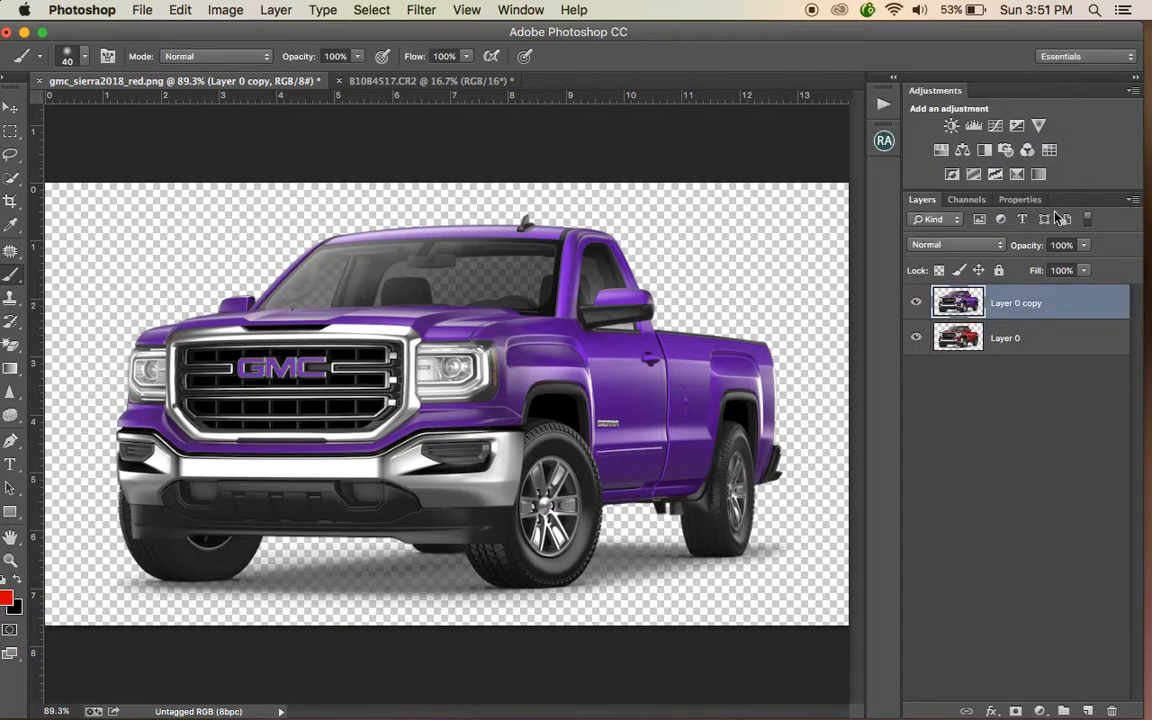
- Toggle the layers' visibility to compare the original red truck with the purple copy
alt+click(917, 339)
alt+click(918, 340)
alt+click(918, 340)
alt+click(917, 339)
alt+click(917, 340)
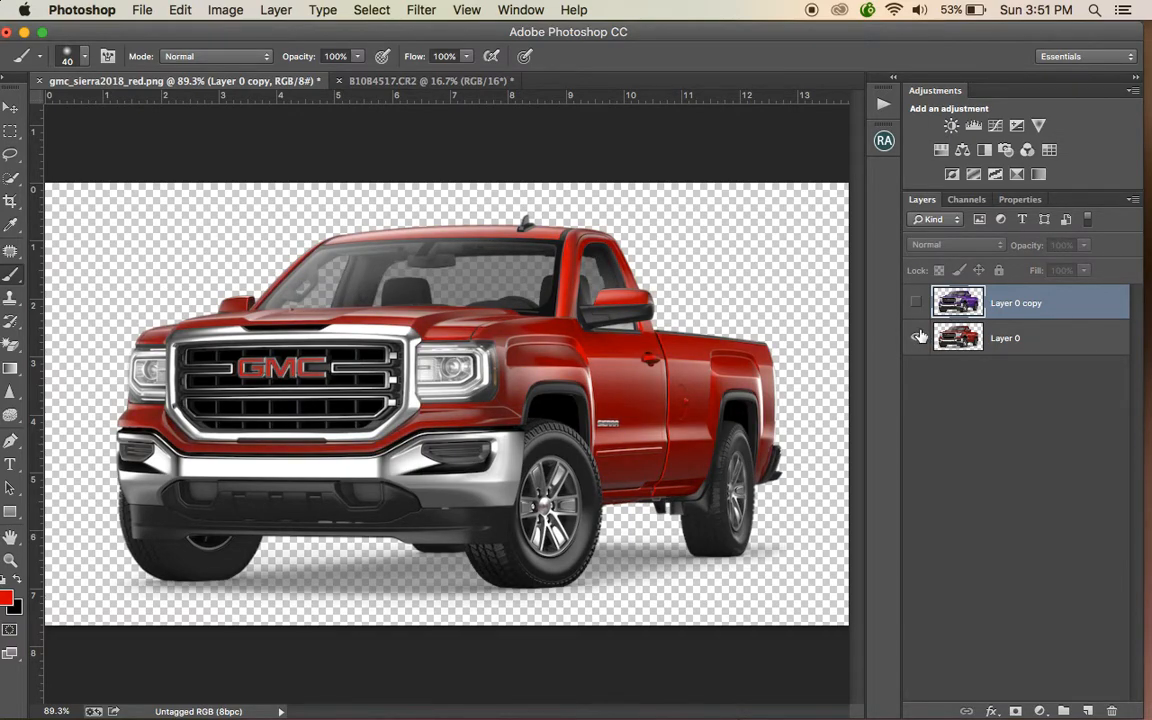
alt+click(917, 338)
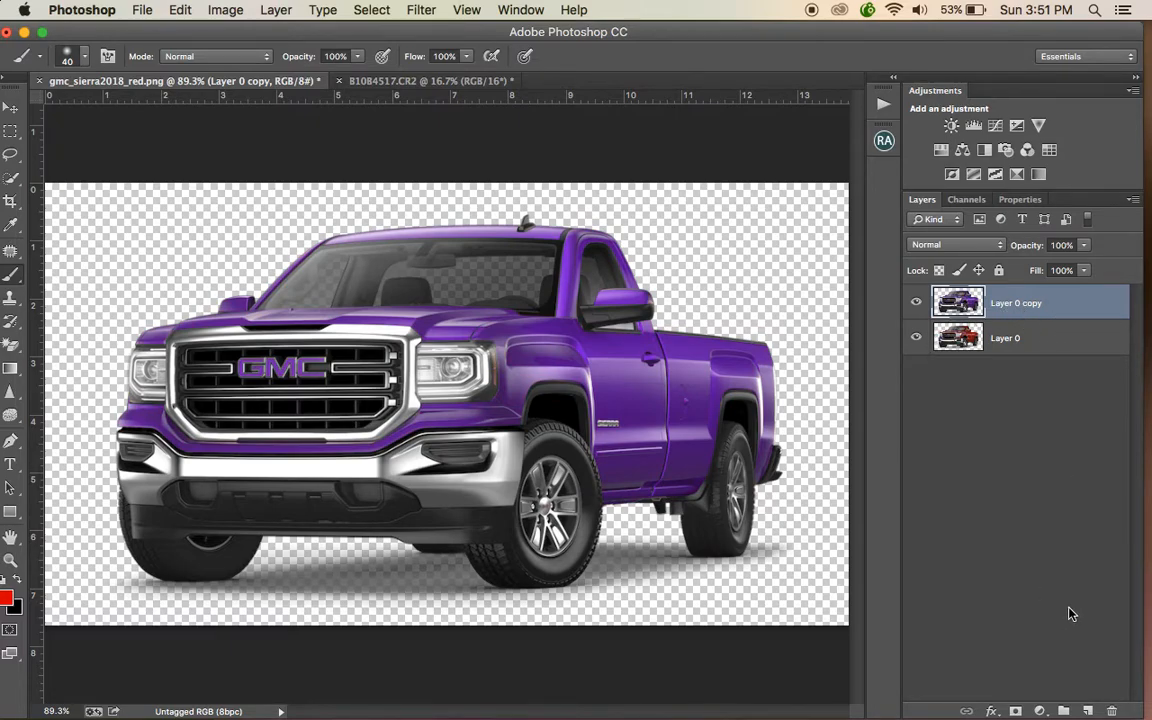
- Add a layer mask to the purple copy and paint black over the GMC logo to restore its red
click(1014, 711)
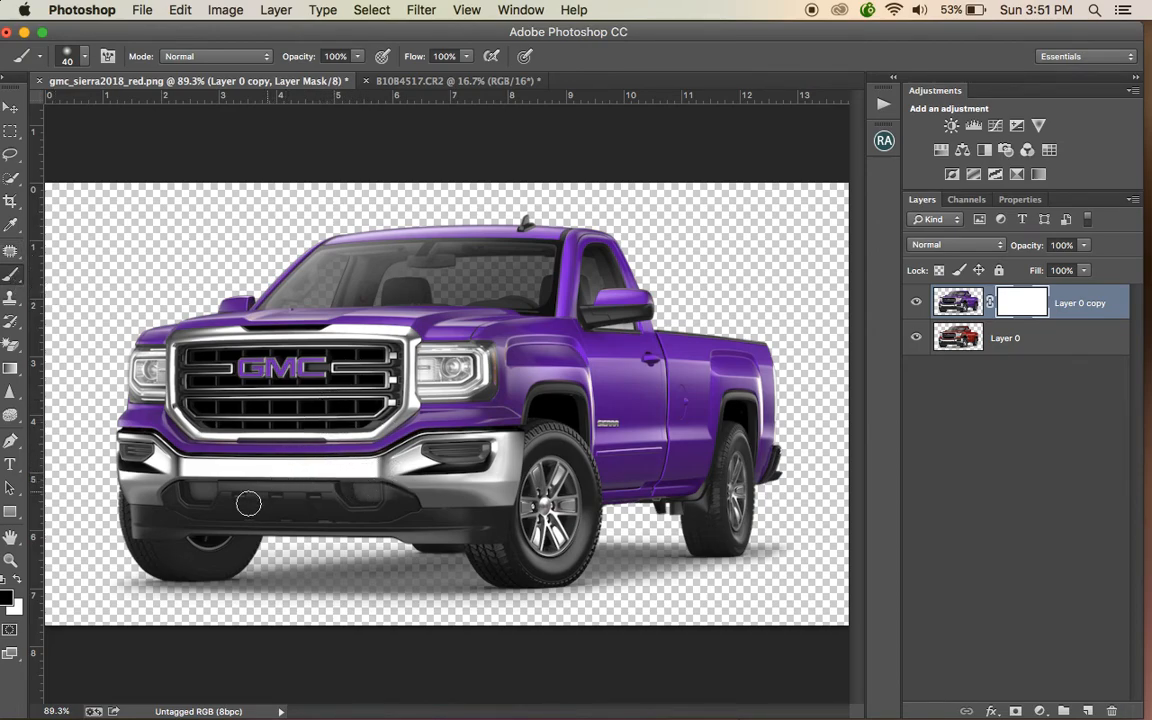
mouse_move(324, 377)
mouse_down()
mouse_move(245, 367)
mouse_move(316, 367)
mouse_move(285, 382)
mouse_move(338, 388)
mouse_up()
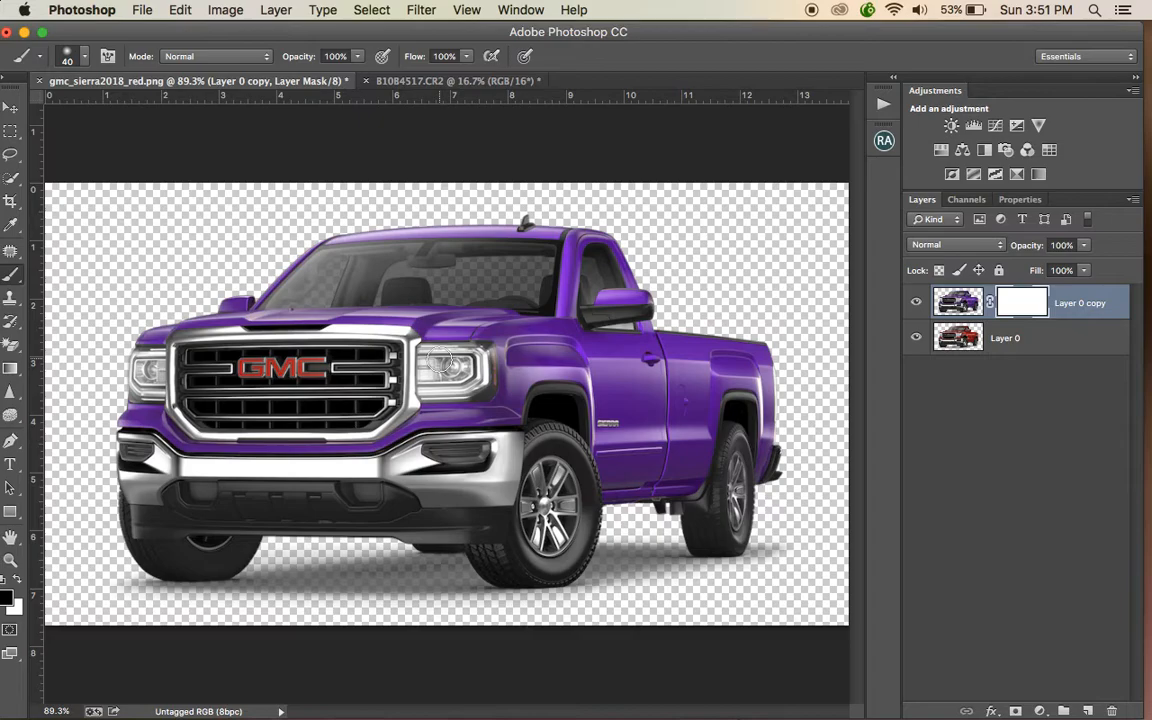
- Reduce the brush size to 4 px for masking small details near the headlight
key(super+equal)
key(super+equal)
key(super+equal)
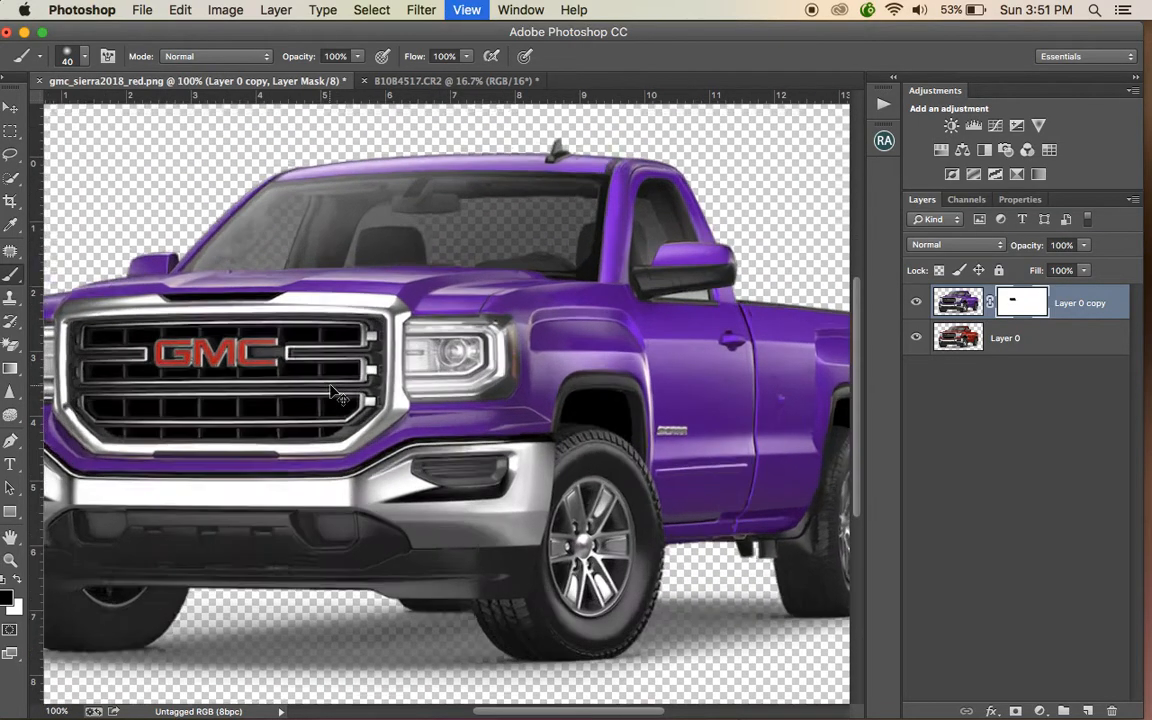
key(super+equal)
key(super+equal)
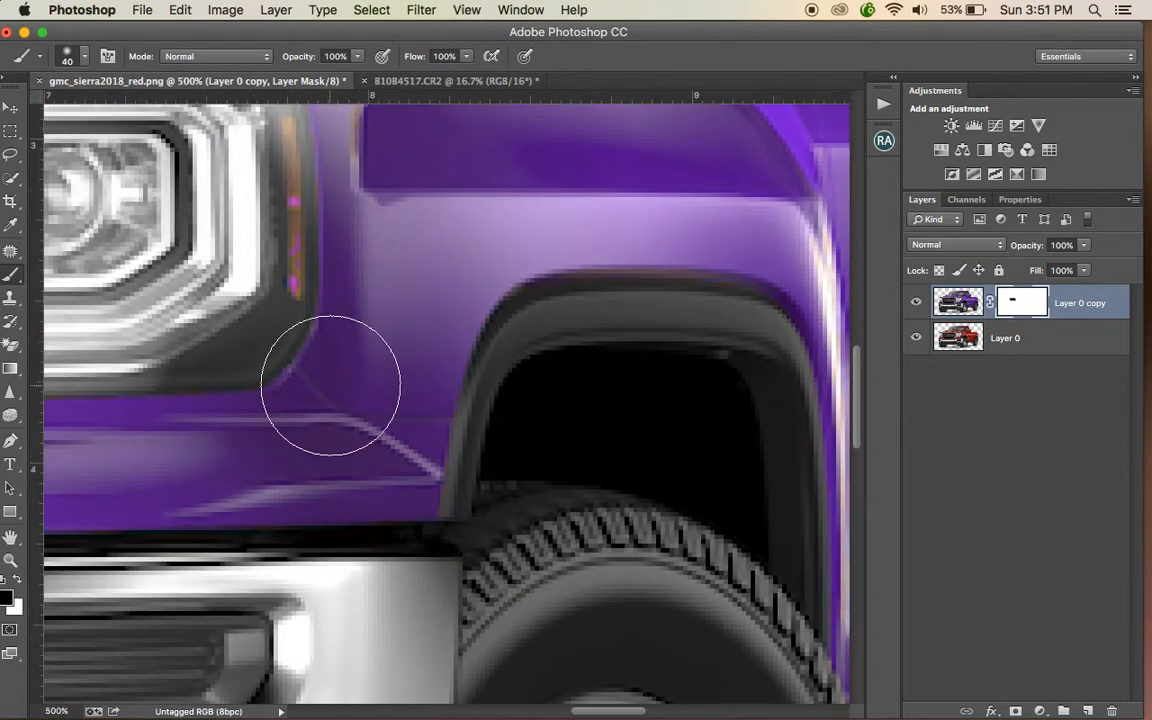
key(bracketleft)
key(bracketleft)
key(bracketleft)
key(bracketleft)
key(bracketleft)
key(bracketleft)
key(bracketleft)
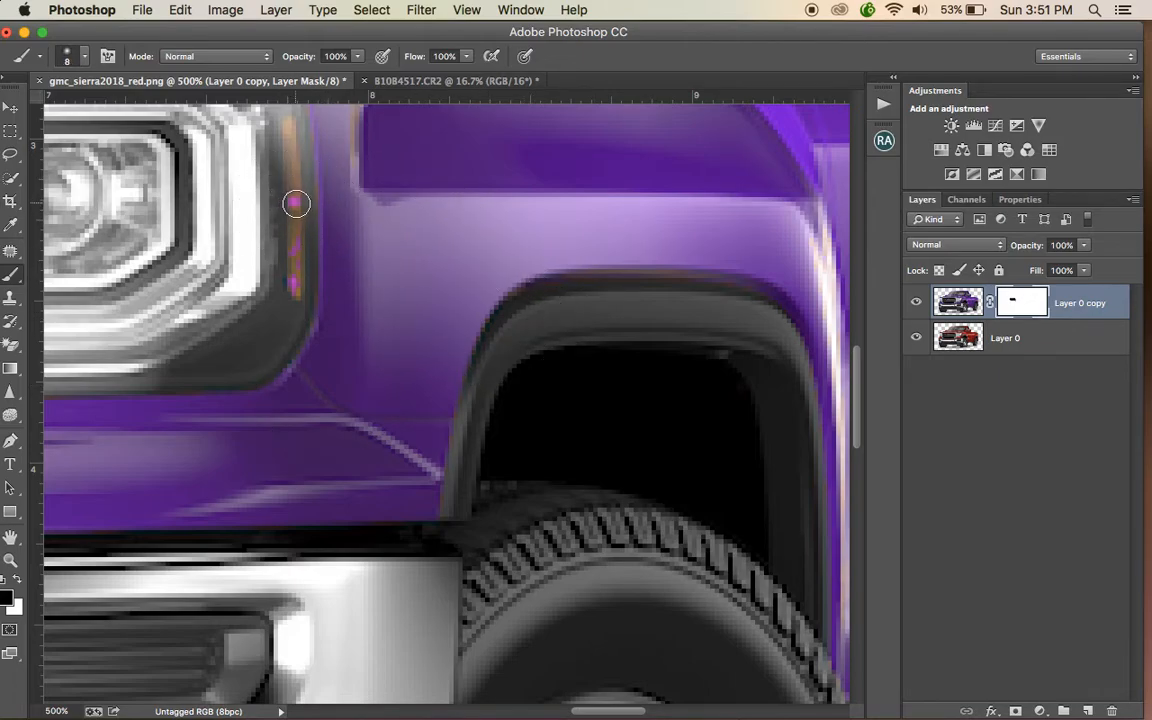
key(bracketleft)
key(bracketleft)
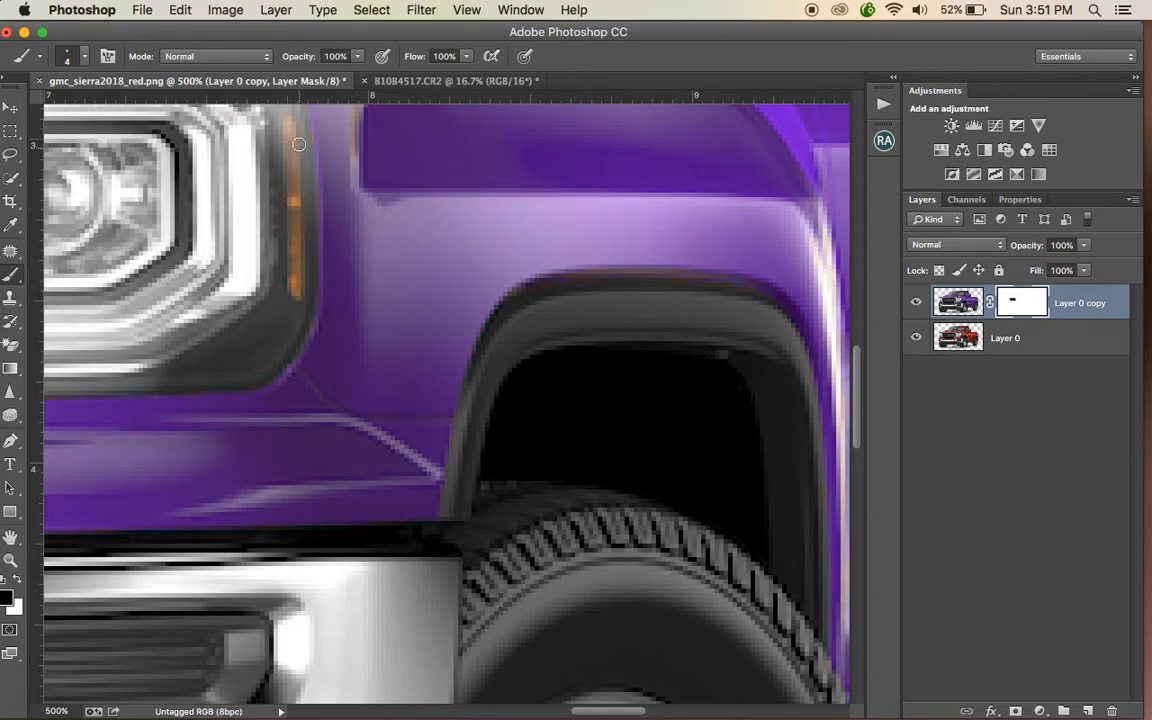
key(super+minus)
key(super+minus)
key(super+minus)
key(super+minus)
key(super+minus)
key(super+minus)
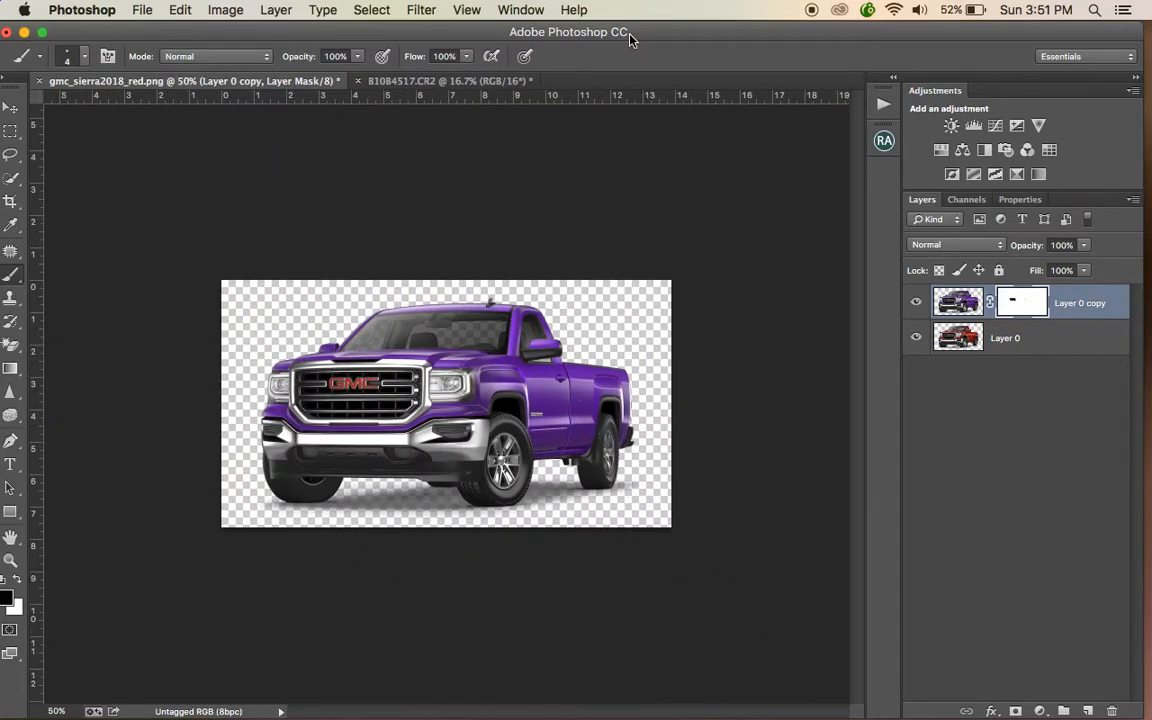
key(super+plus)
key(super+plus)
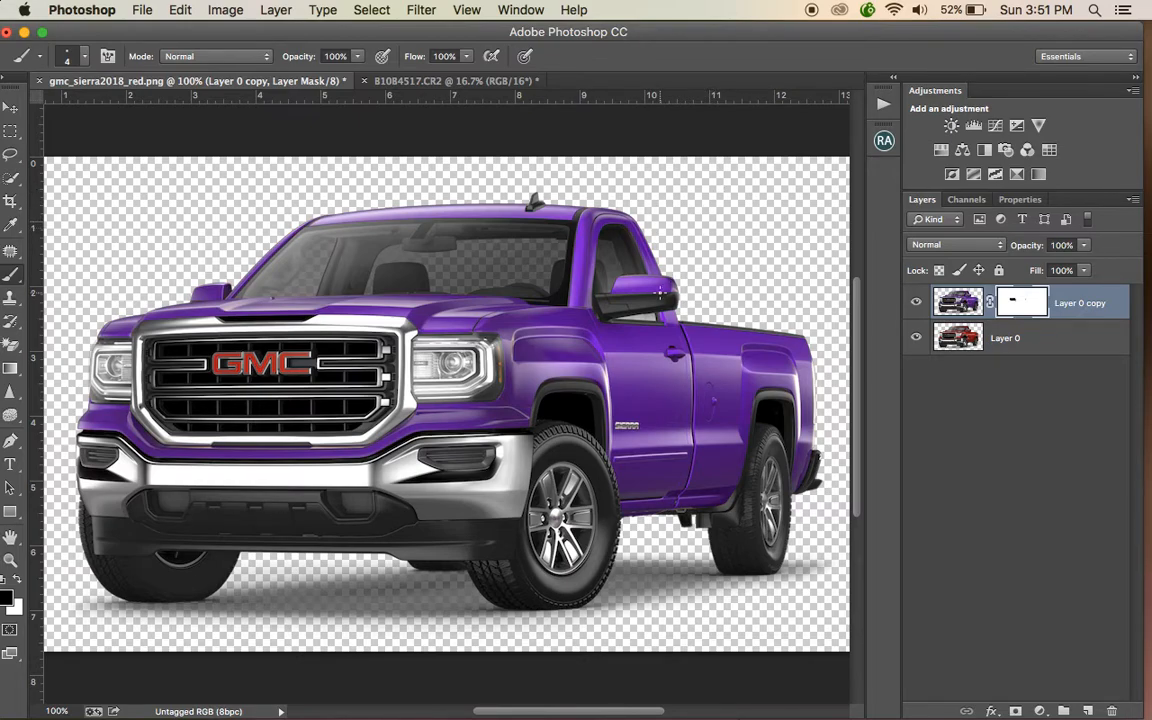
click(225, 10)
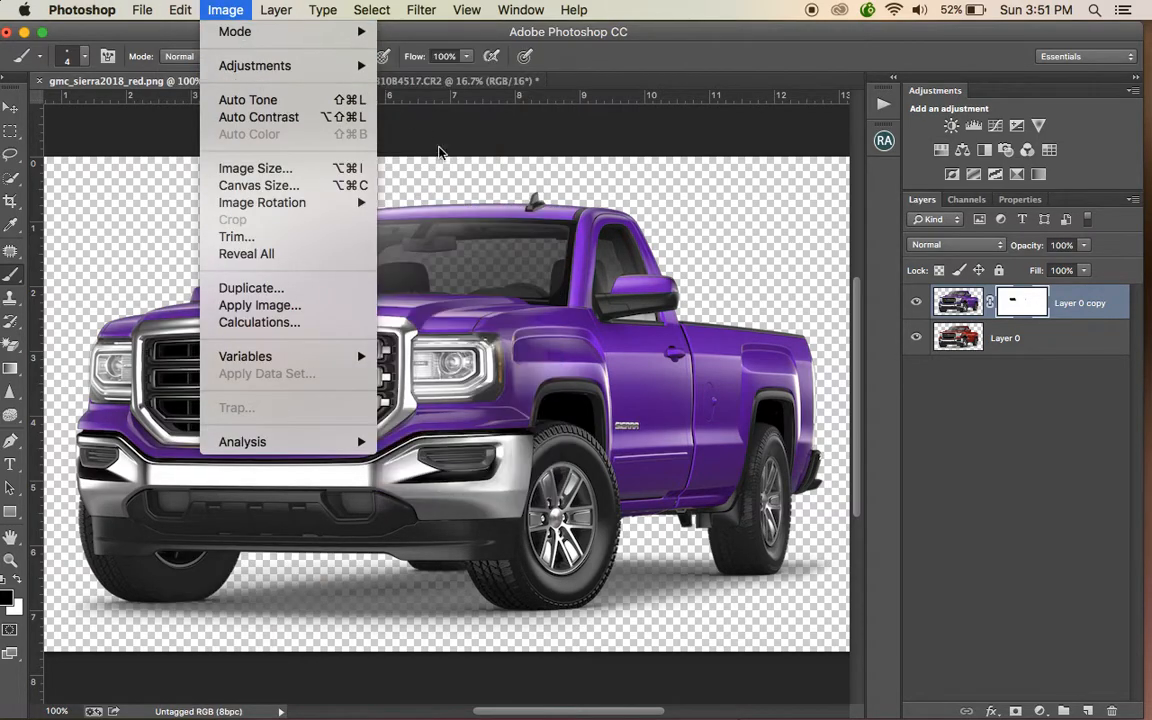
mouse_move(258, 75)
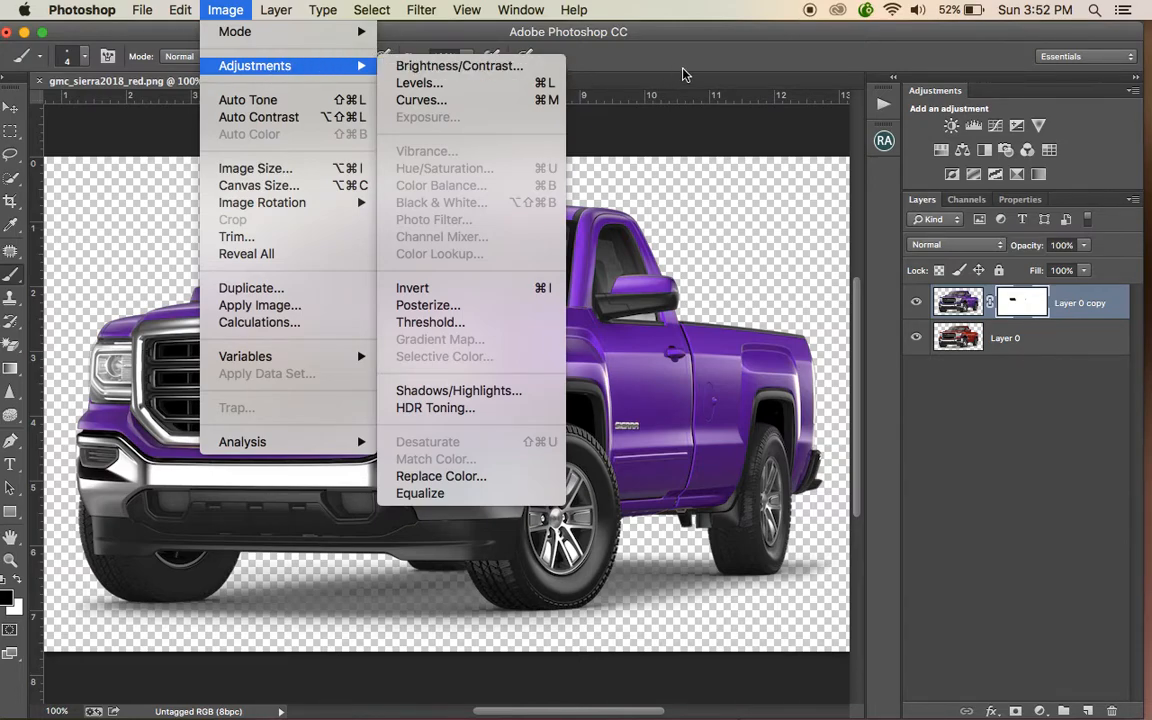
click(688, 27)
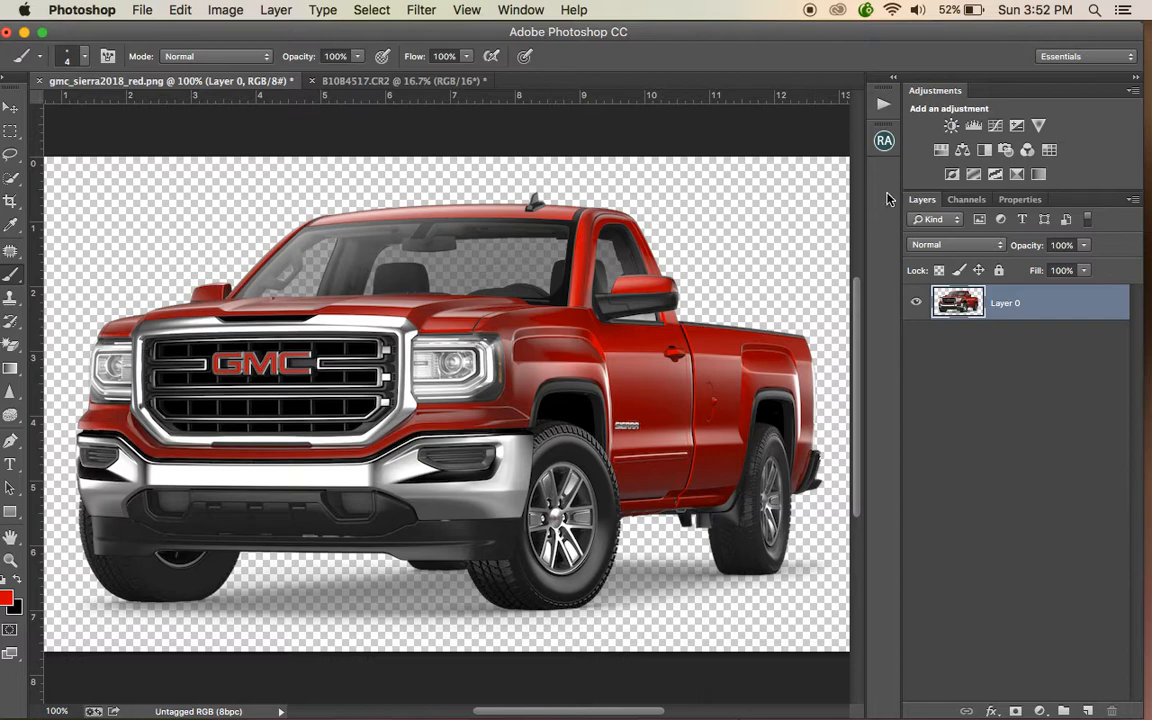
- Open Color Range with Invert enabled and sample the truck's red body paint
click(378, 14)
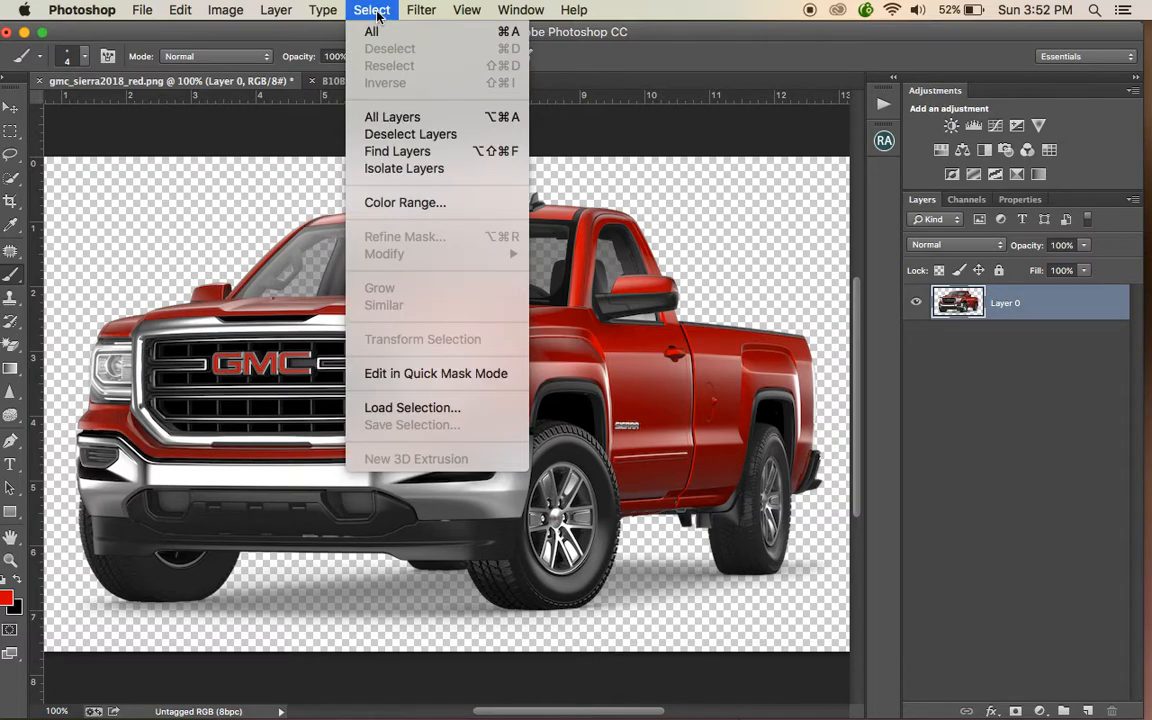
click(390, 204)
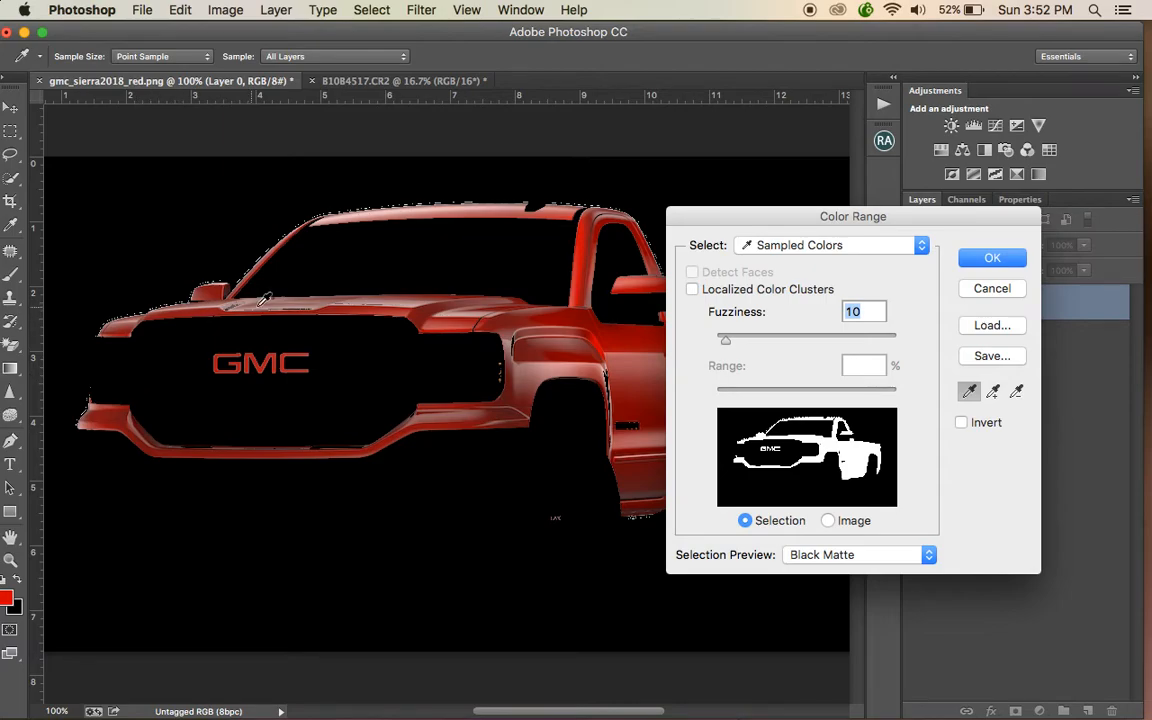
click(960, 423)
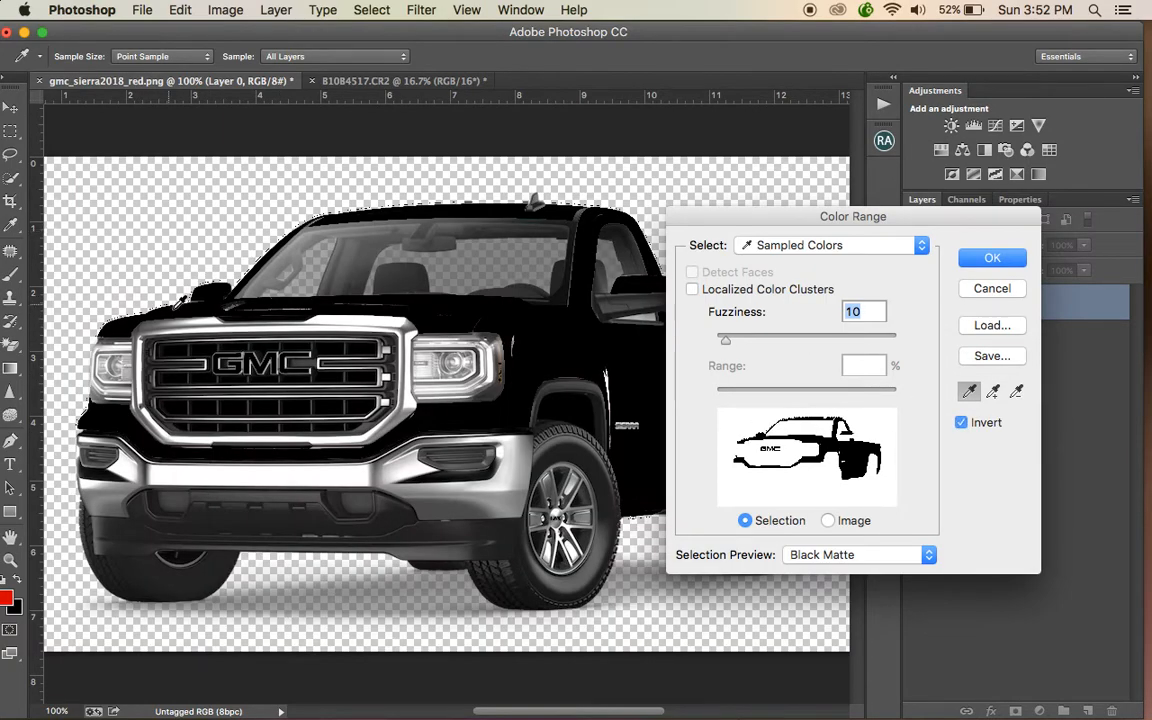
click(408, 480)
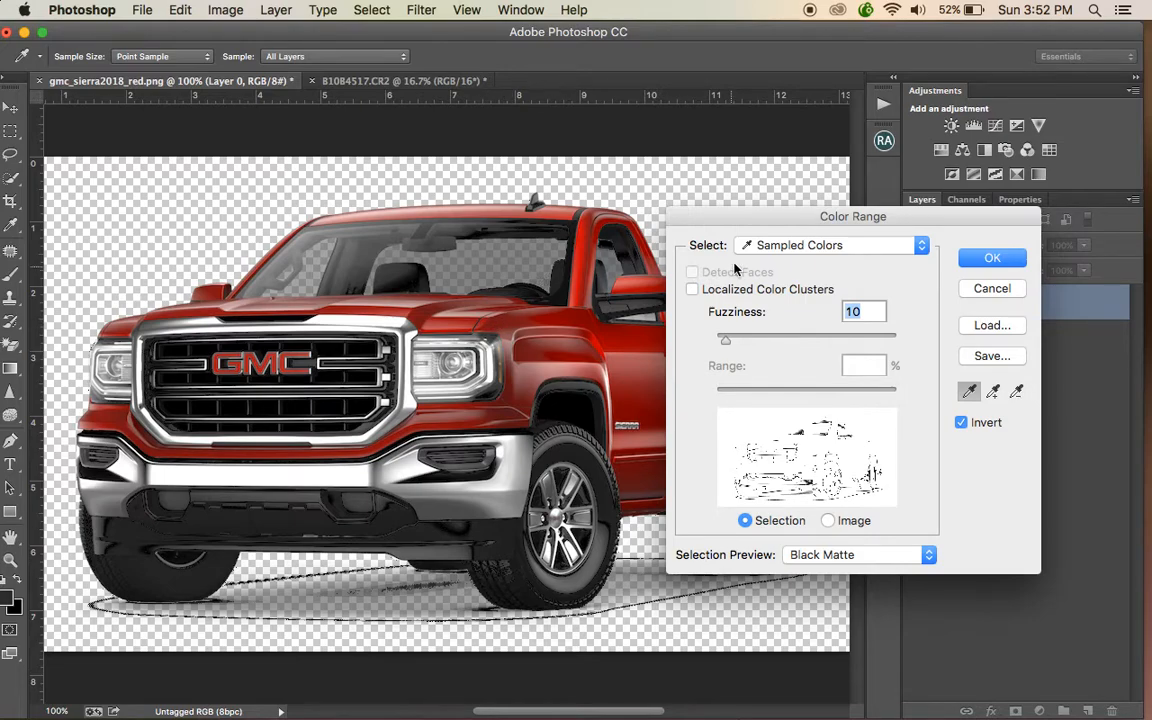
drag(795, 208, 870, 160)
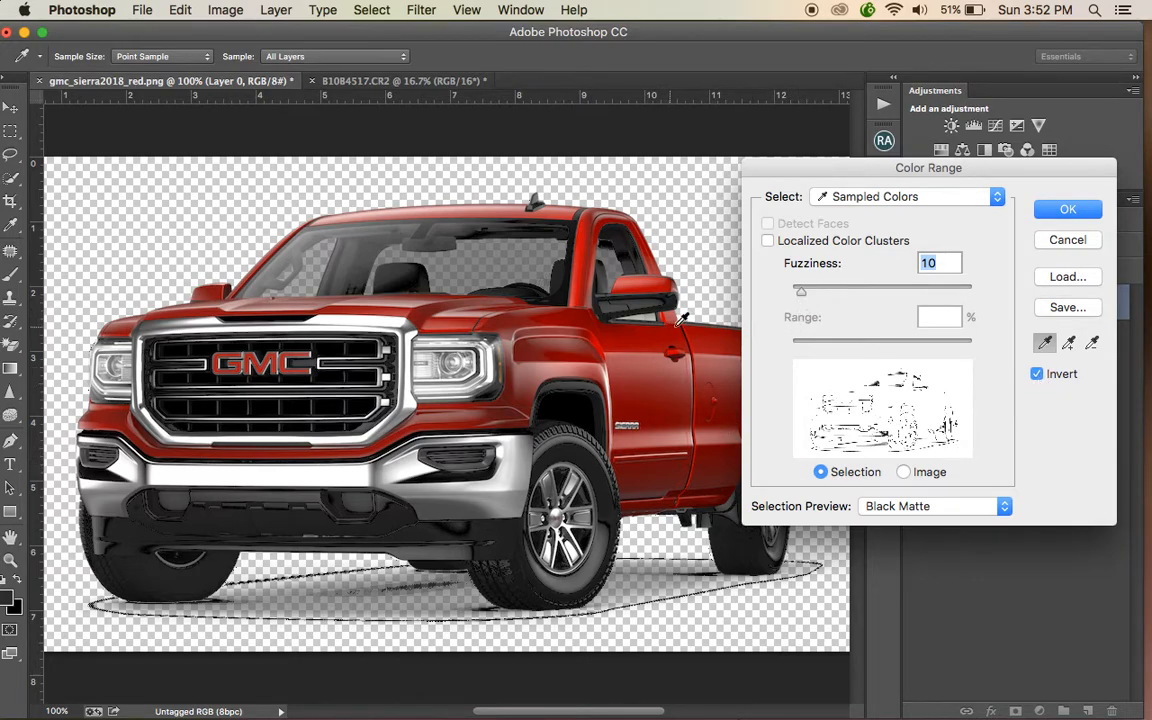
click(614, 348)
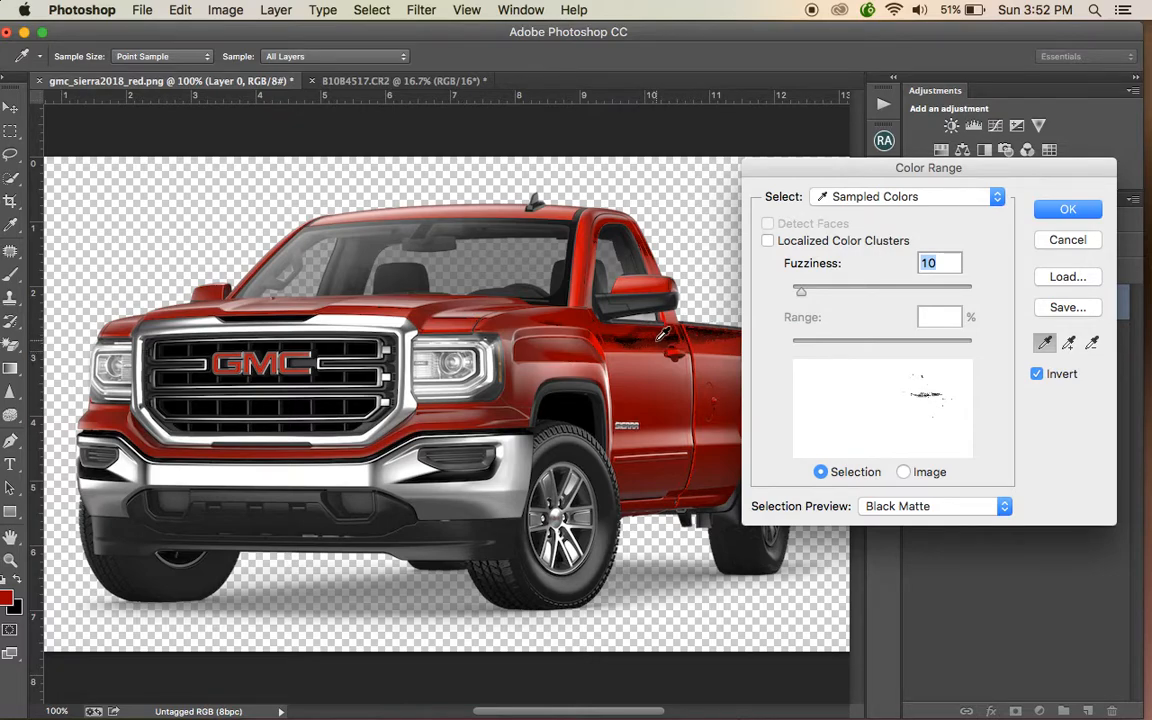
- Add further red shades across the hood, doors, fenders and roof to the Color Range sample
click(1069, 345)
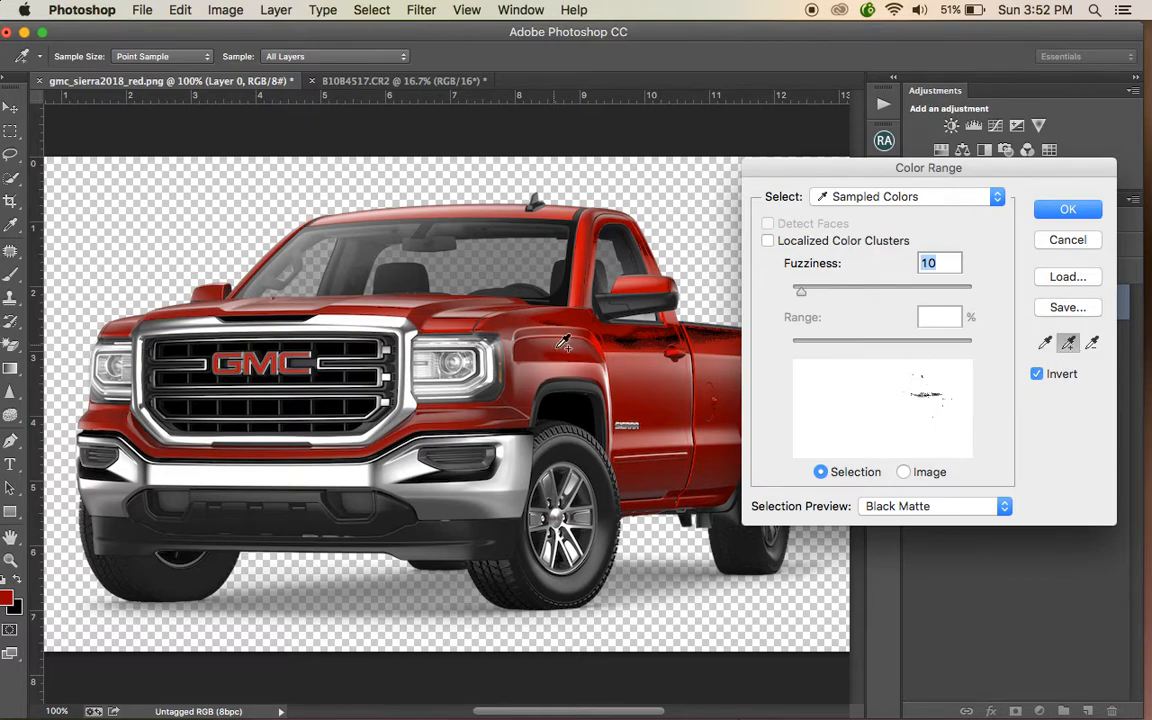
click(514, 287)
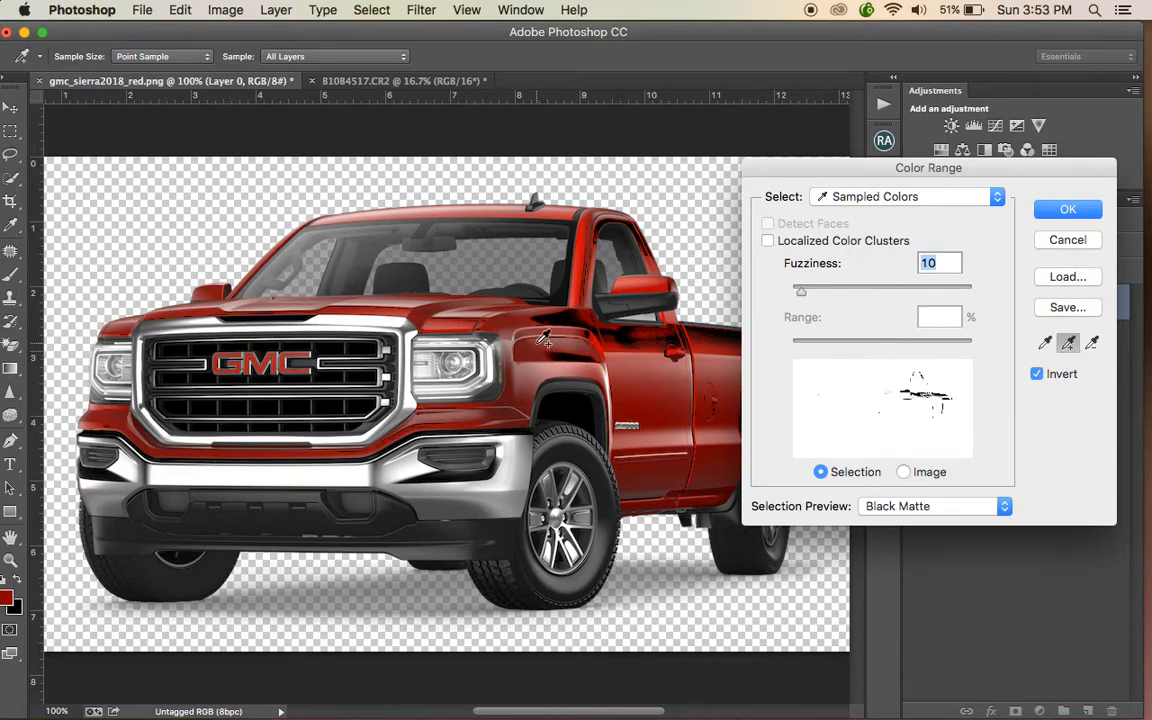
click(452, 292)
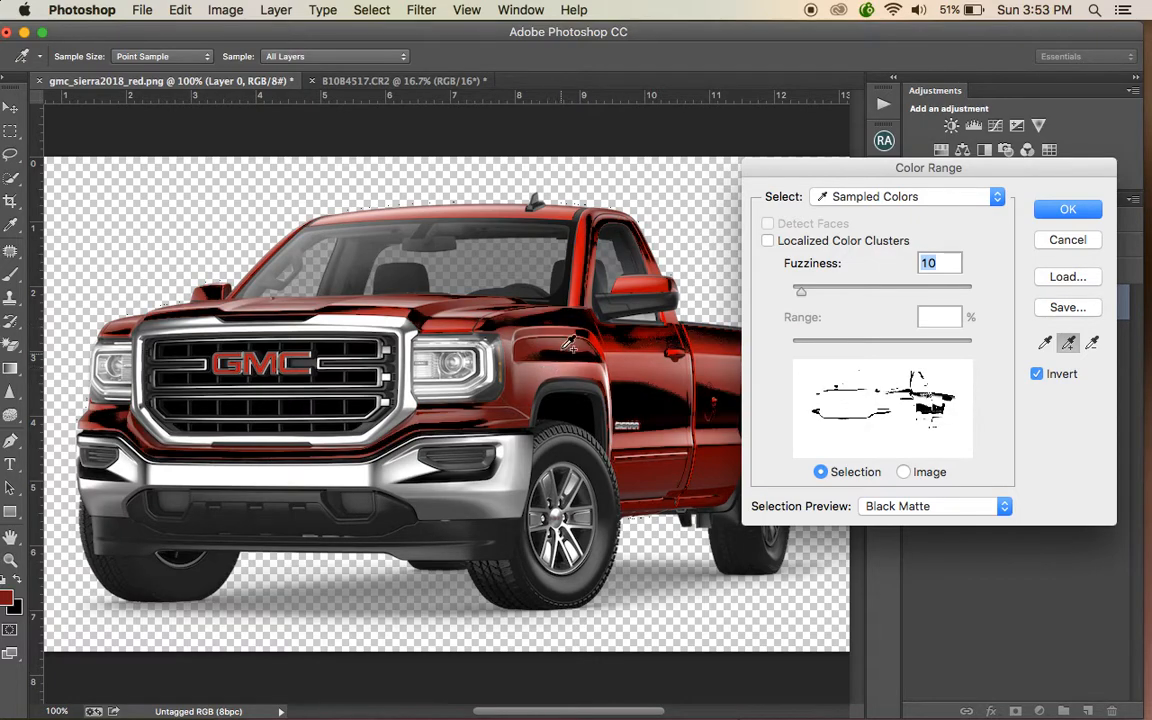
click(598, 330)
click(638, 284)
click(592, 288)
click(600, 426)
click(678, 444)
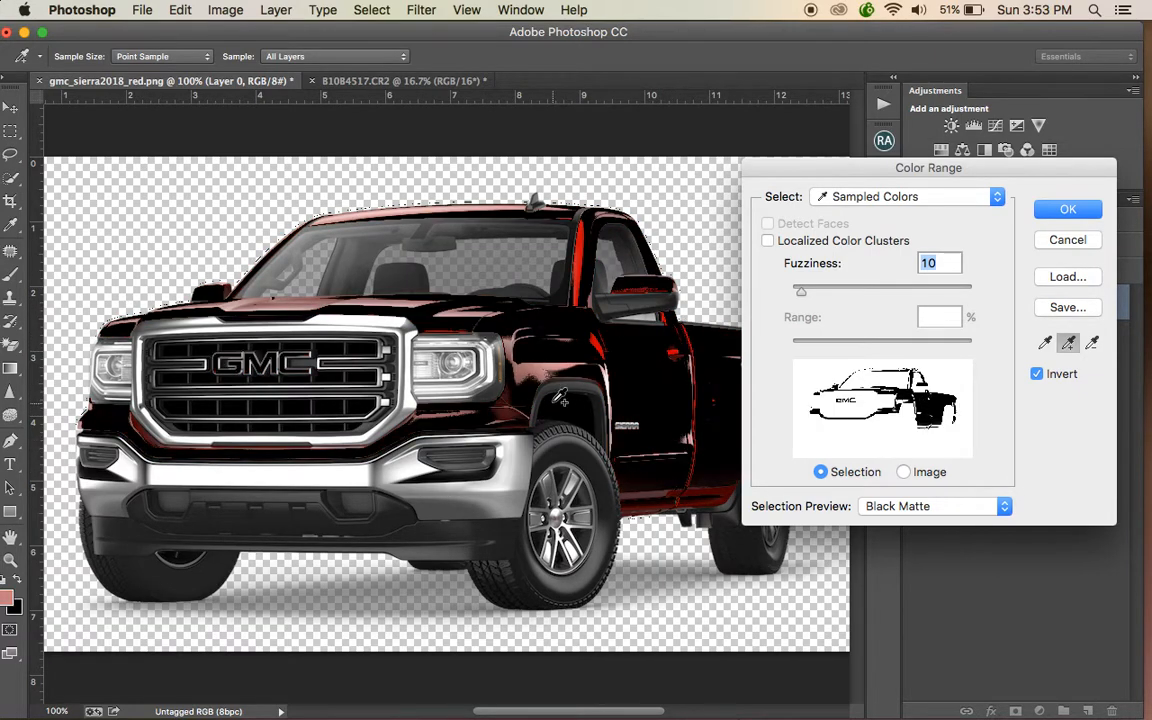
drag(480, 334, 597, 346)
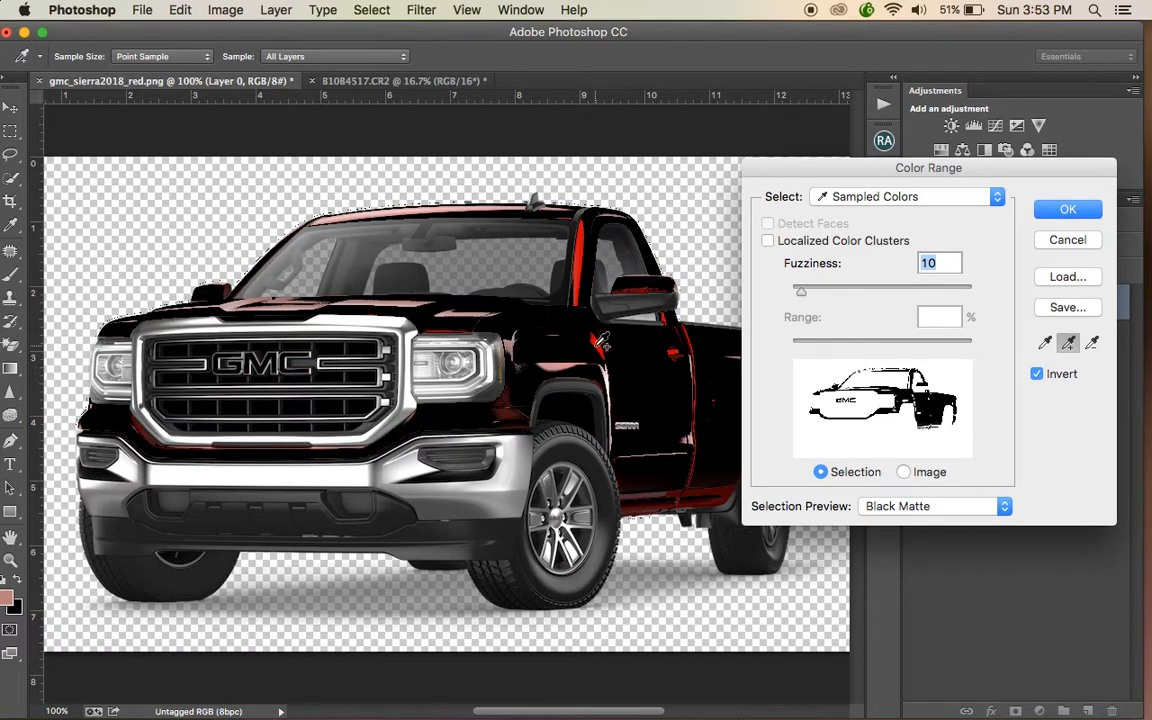
click(541, 308)
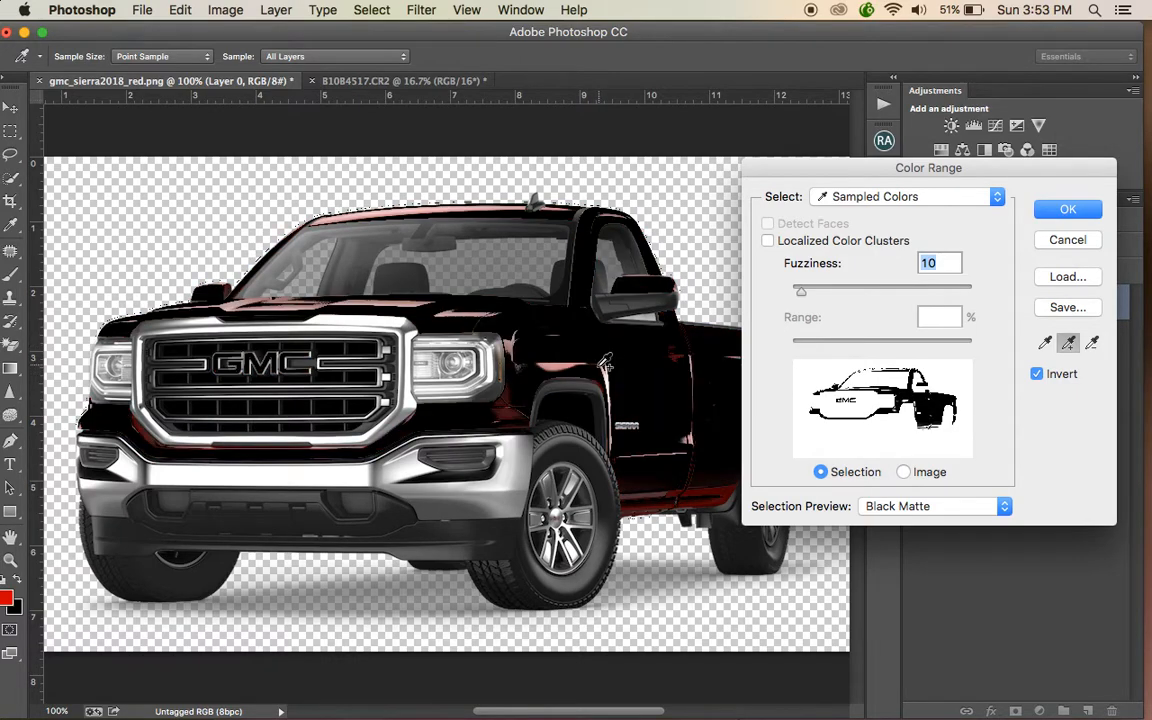
click(395, 211)
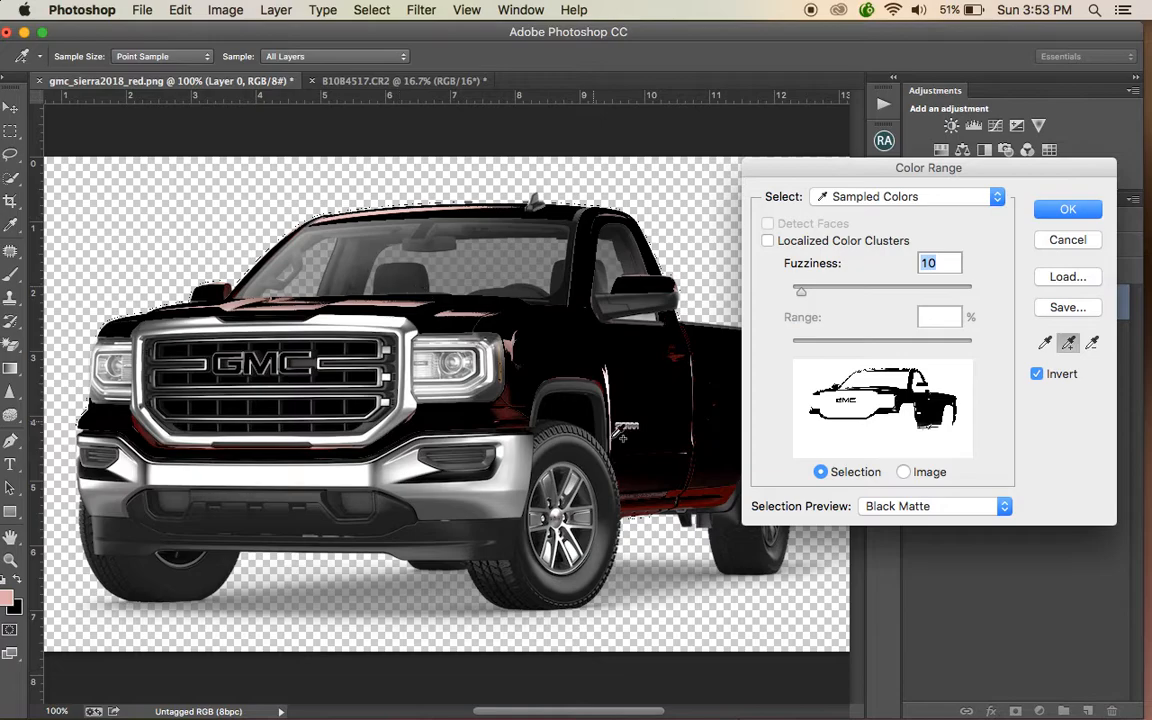
click(656, 446)
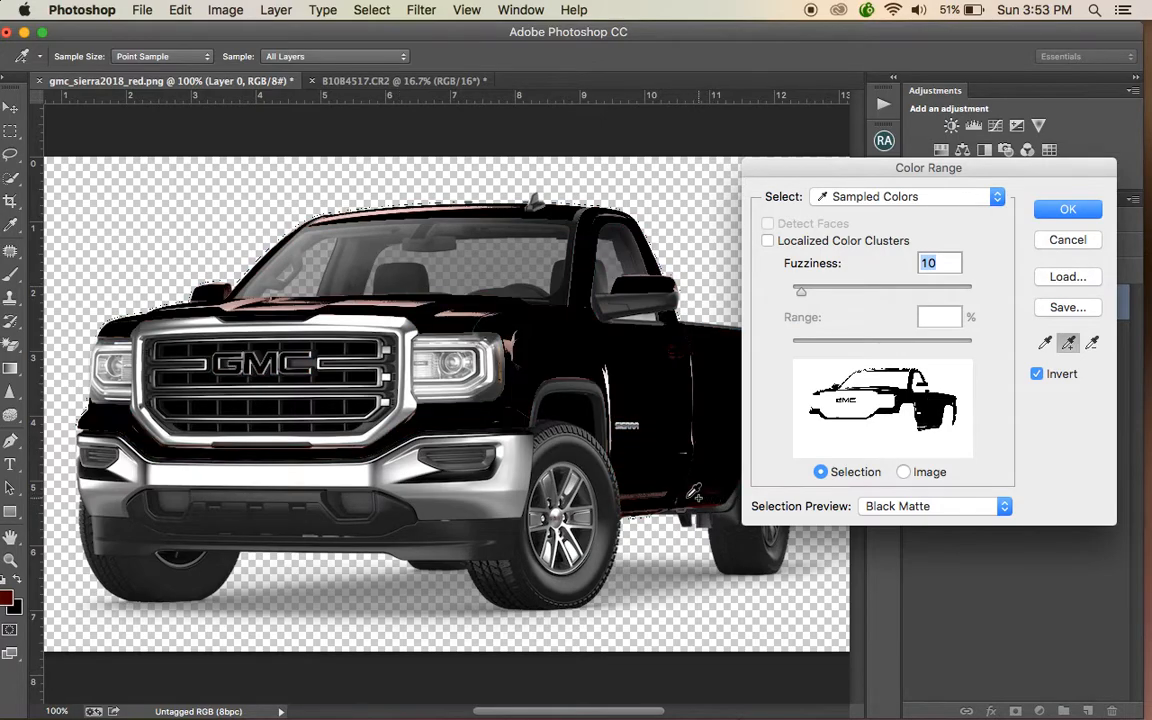
- Zoom in to add the remaining red tones around the door handle and roof edge to the sample
key(super+plus)
key(super+plus)
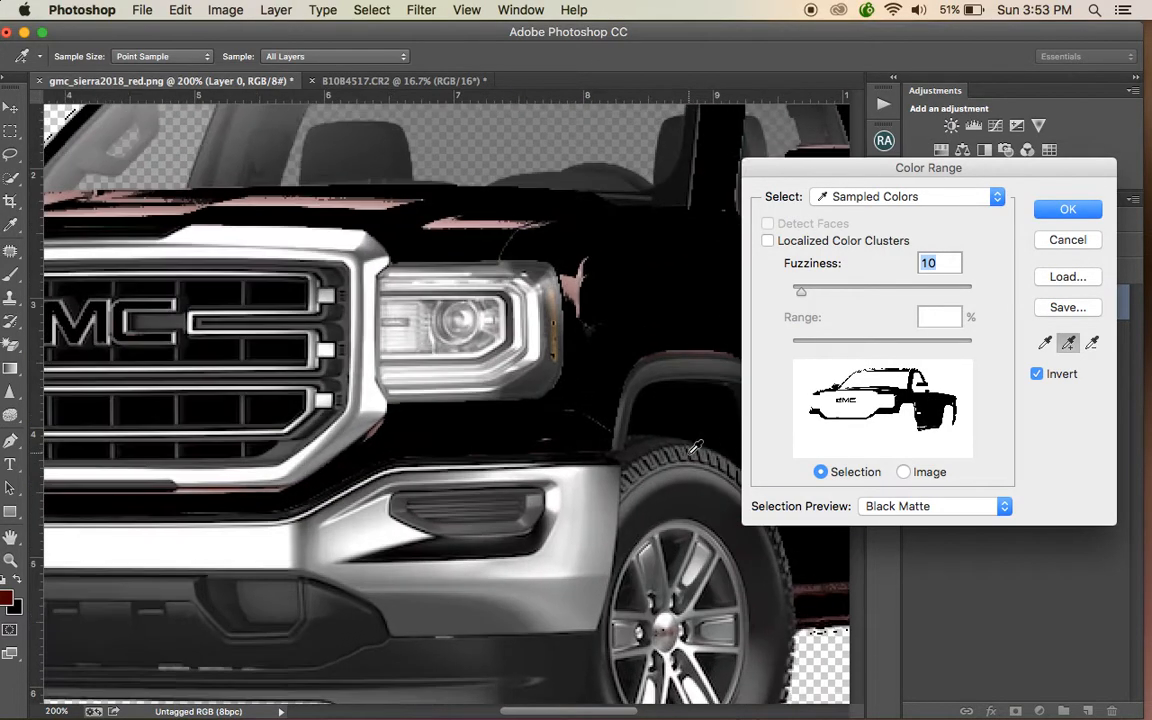
scroll(696, 449, right, 10)
click(547, 305)
click(540, 282)
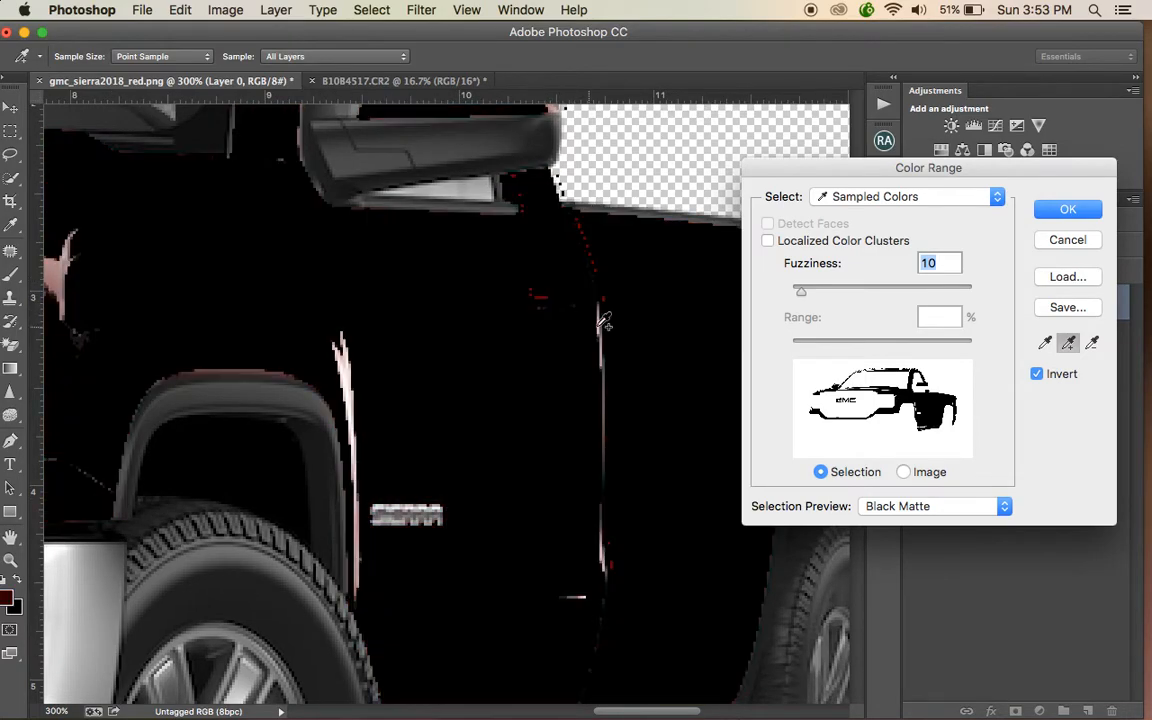
key(super+plus)
key(super+plus)
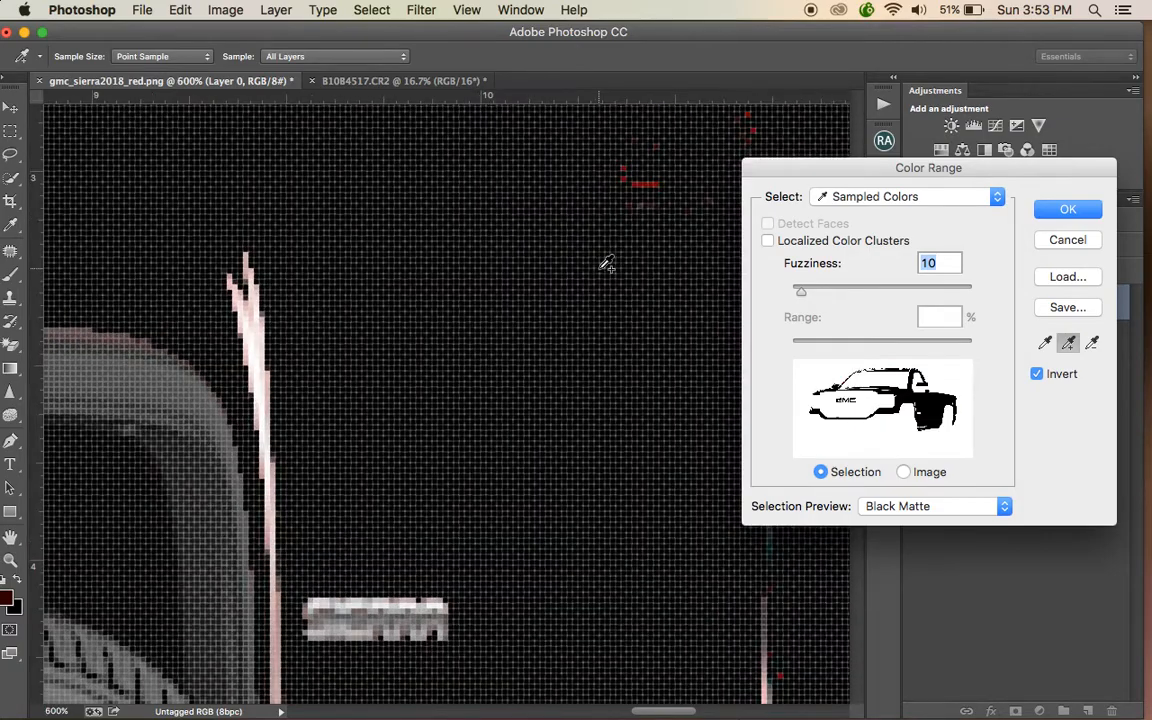
click(650, 184)
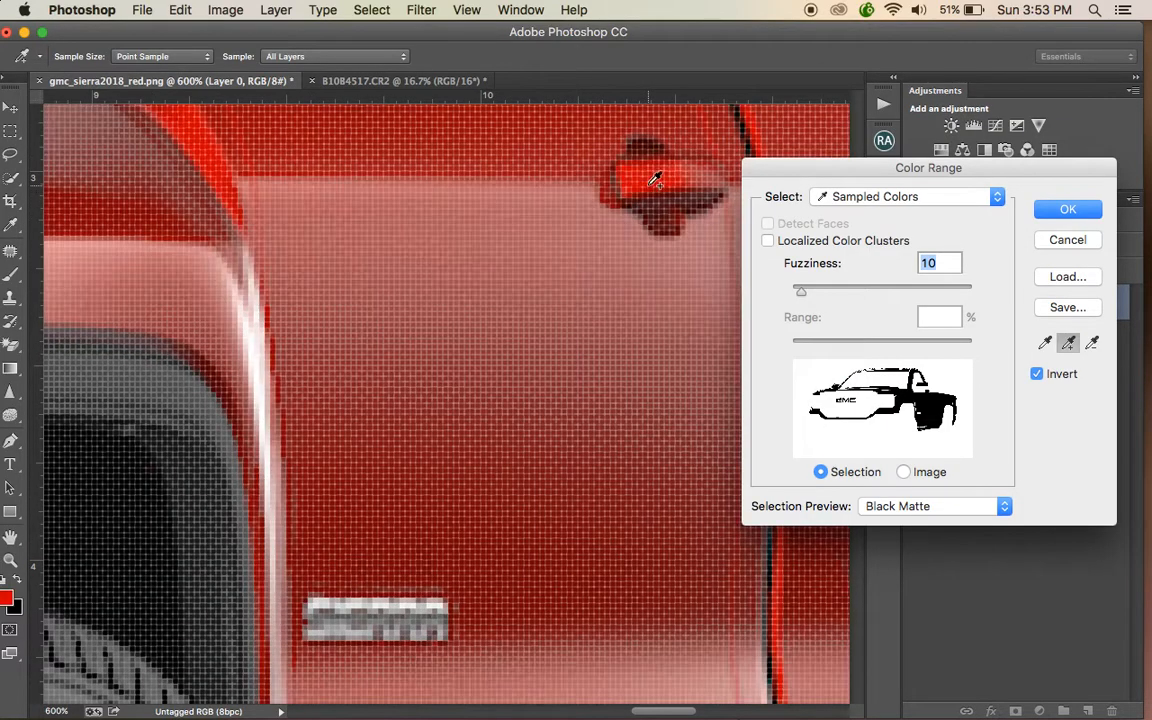
scroll(665, 188, right, 5)
scroll(650, 192, up, 5)
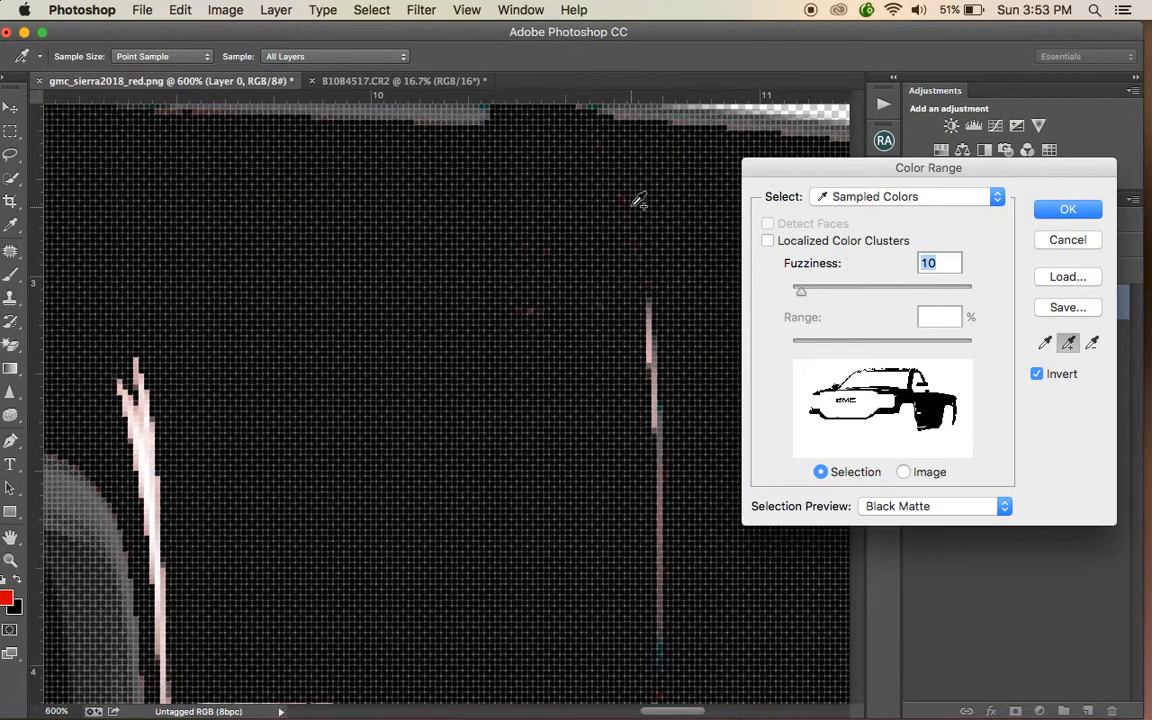
click(632, 190)
click(567, 265)
key(super+minus)
key(super+minus)
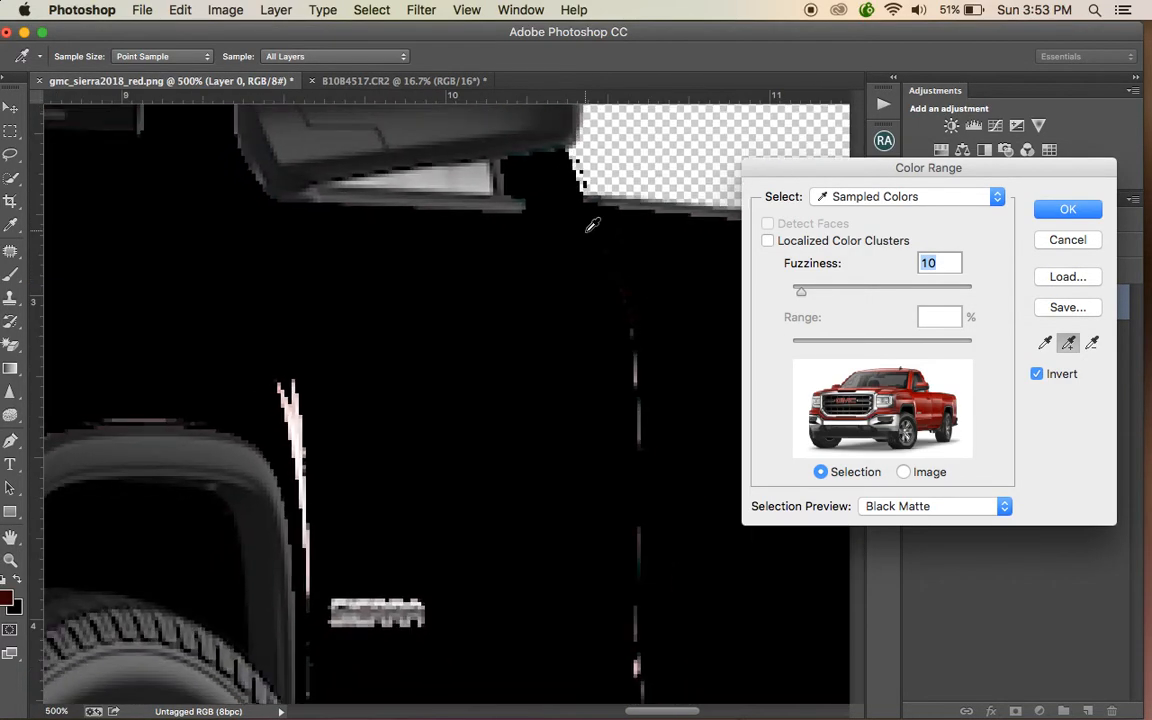
key(super+minus)
key(super+minus)
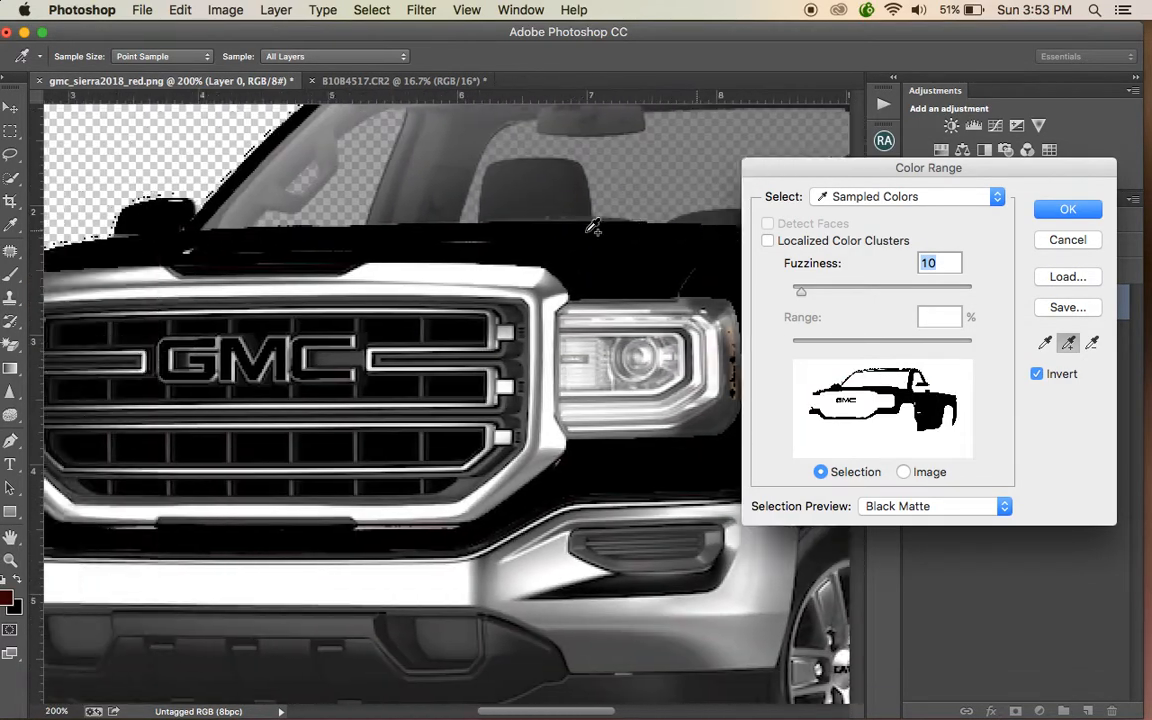
scroll(593, 225, right, 1)
key(super+plus)
key(super+plus)
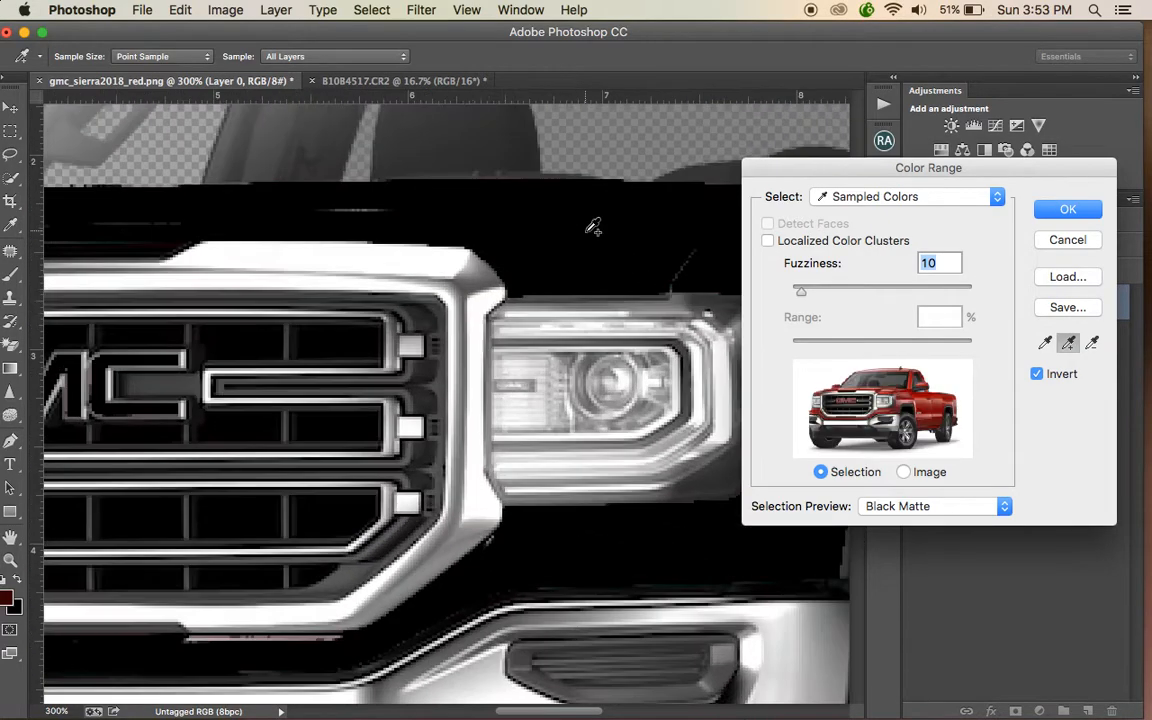
scroll(593, 225, up, 5)
key(super+plus)
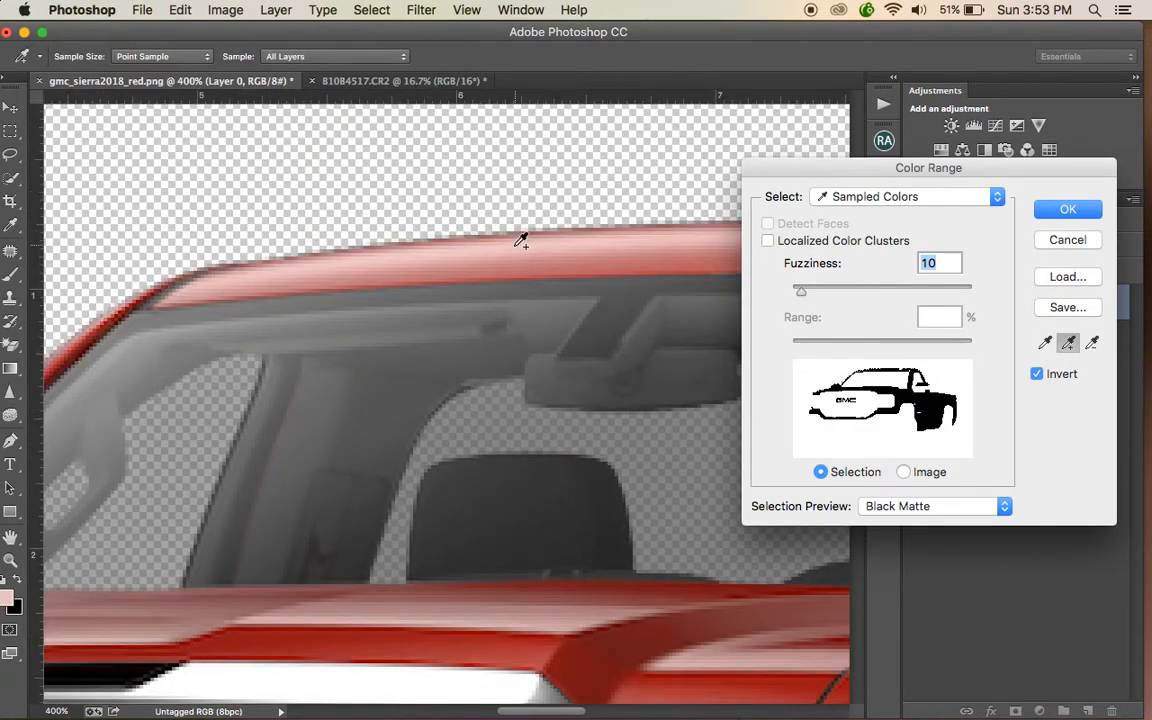
key(super+minus)
key(super+minus)
key(super+minus)
key(super+minus)
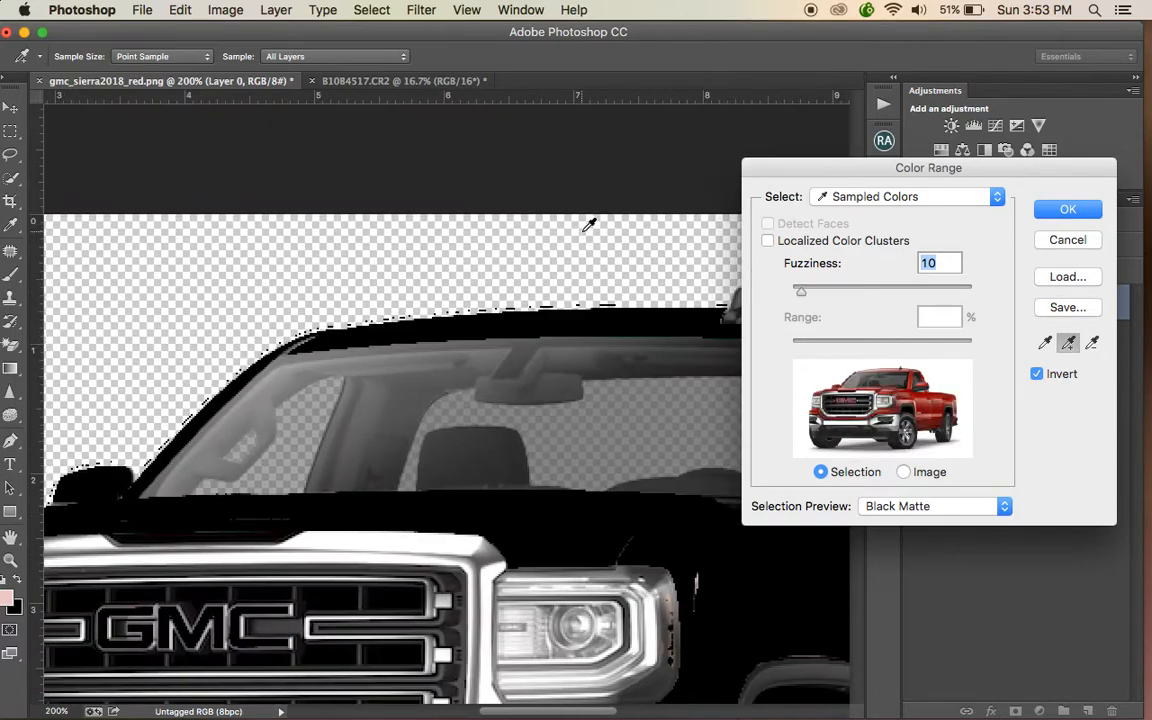
key(super+plus)
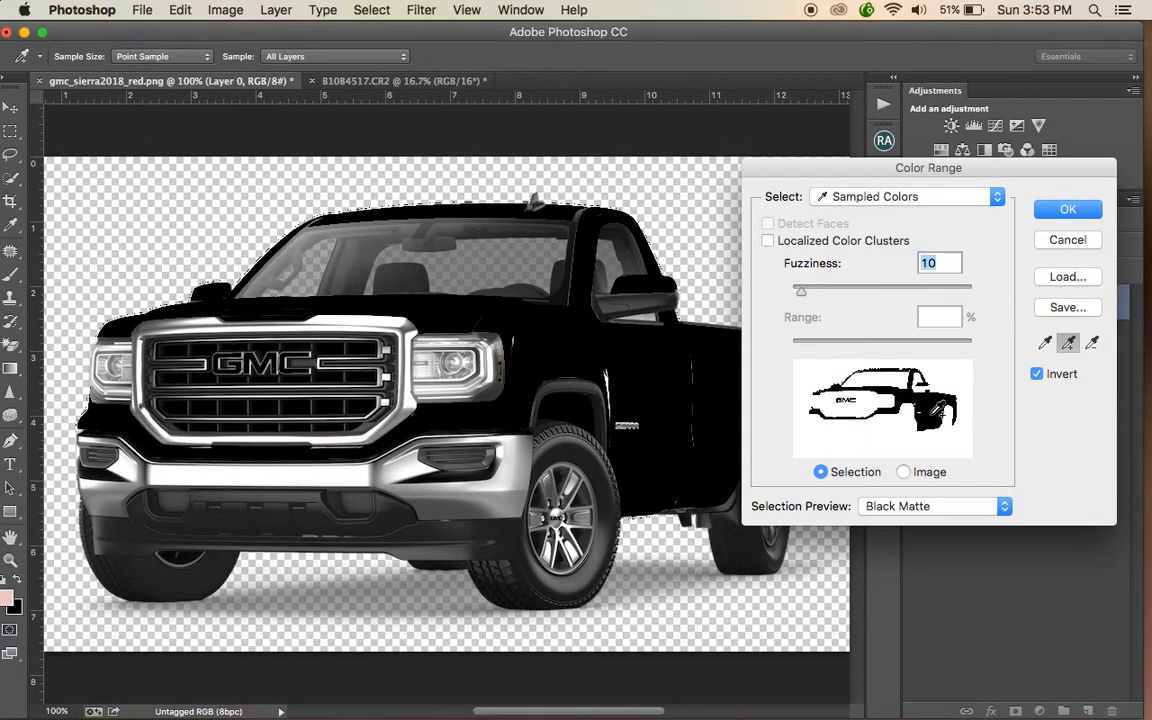
- Turn off Invert and confirm the Color Range selection of the red paint
click(1037, 374)
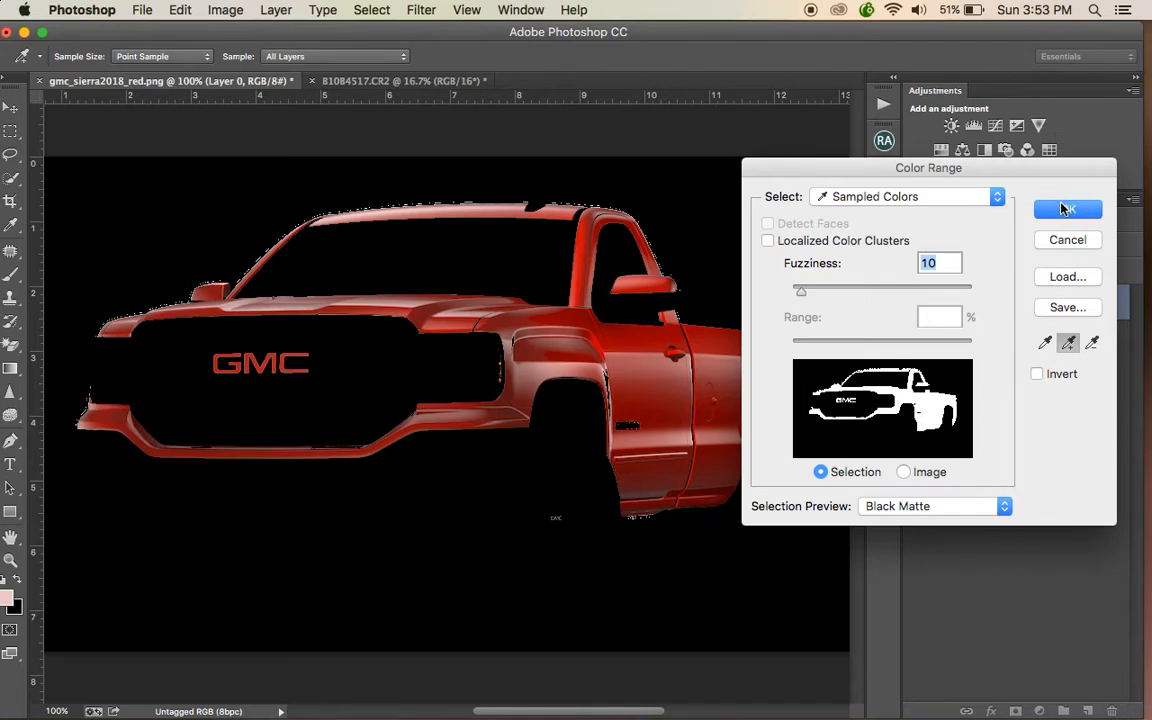
click(1066, 210)
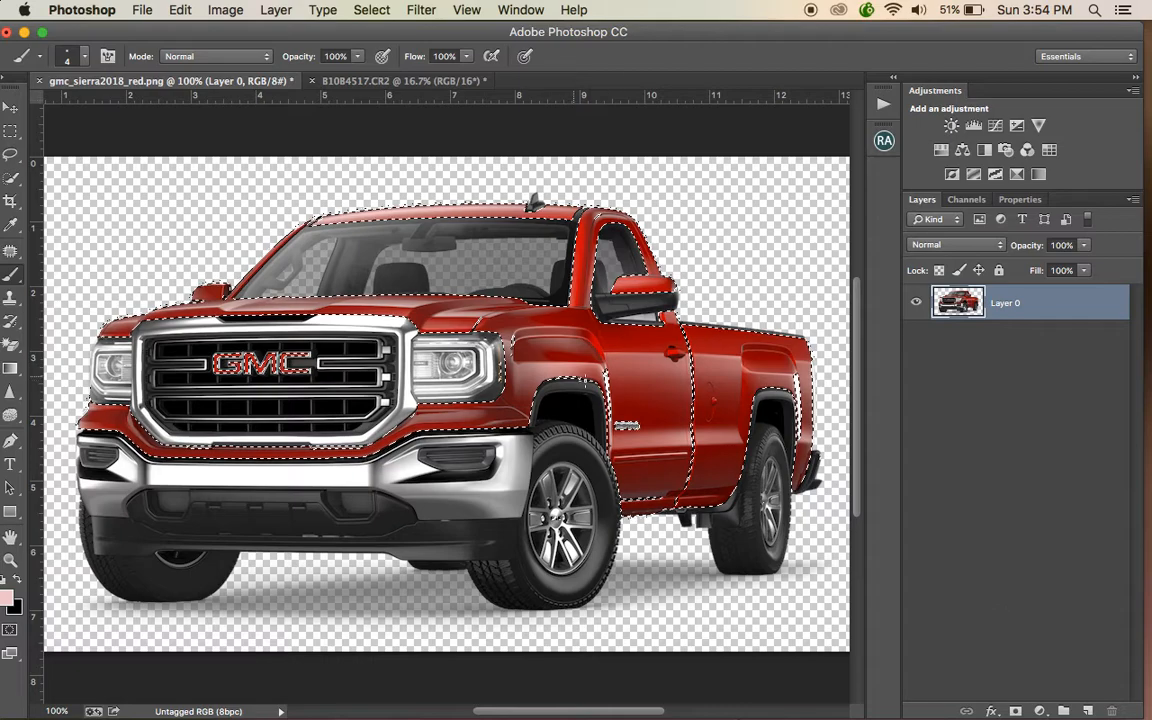
- Copy the selected red paint onto a new layer and toggle the original layer's visibility to check it
key(ctrl+j)
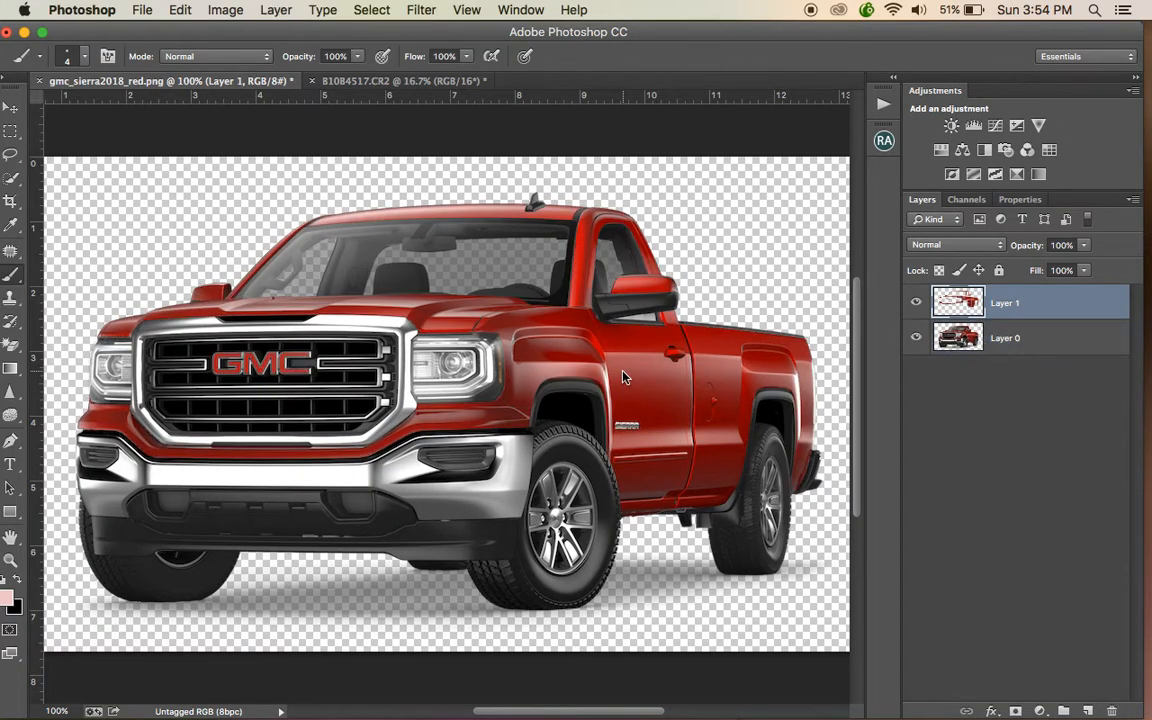
click(917, 339)
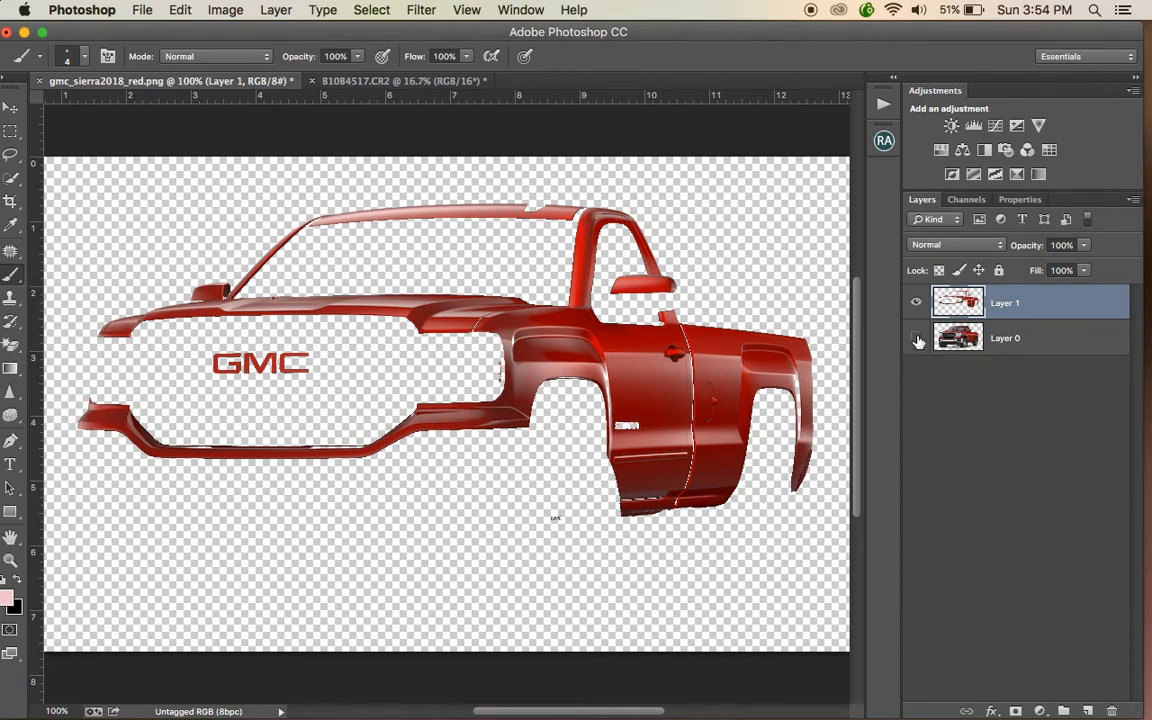
click(917, 338)
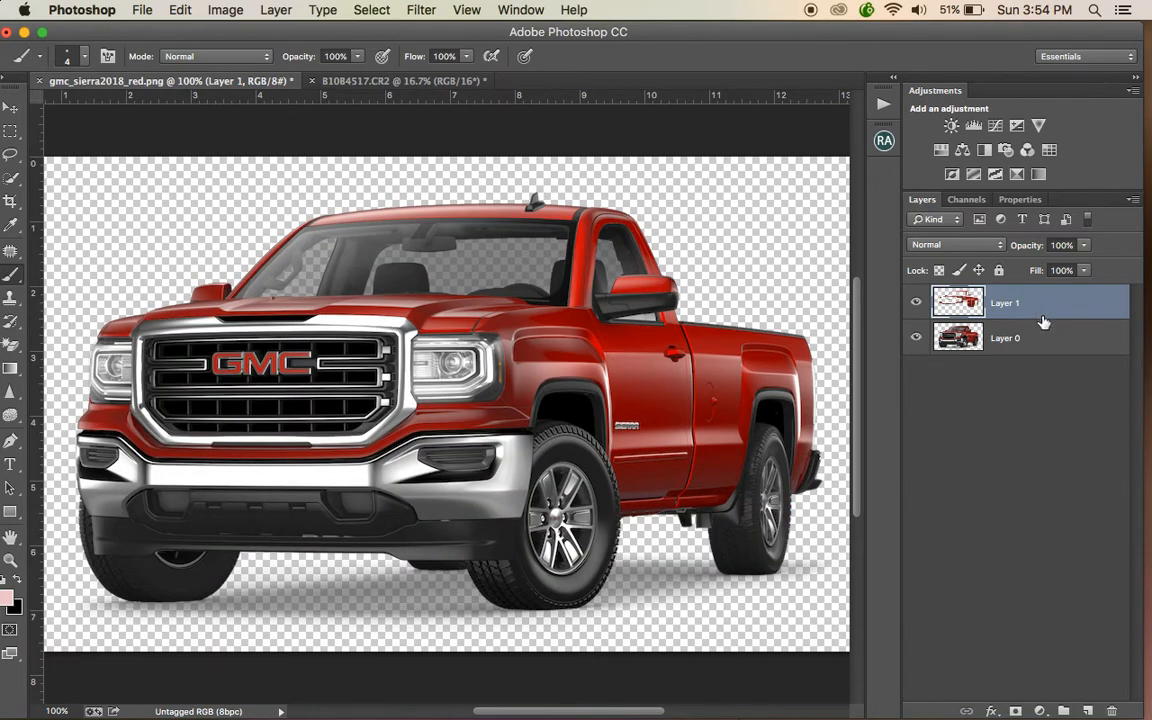
- Add a Hue/Saturation adjustment layer above the copied paint layer
click(224, 12)
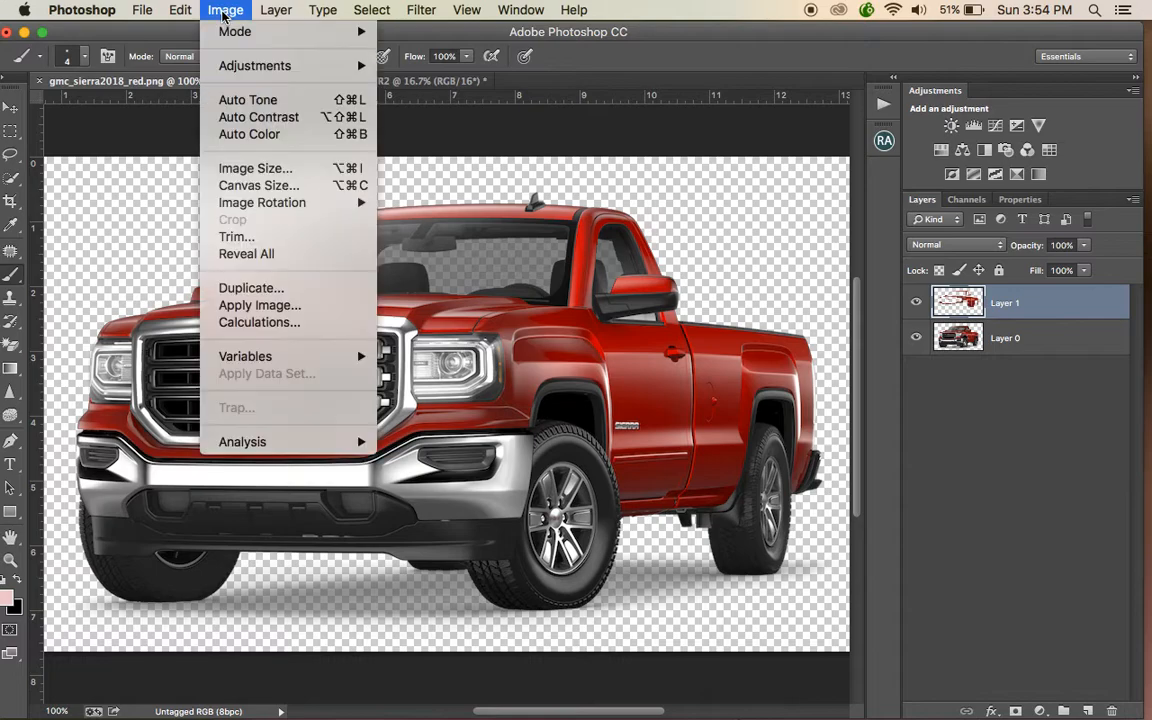
mouse_move(232, 68)
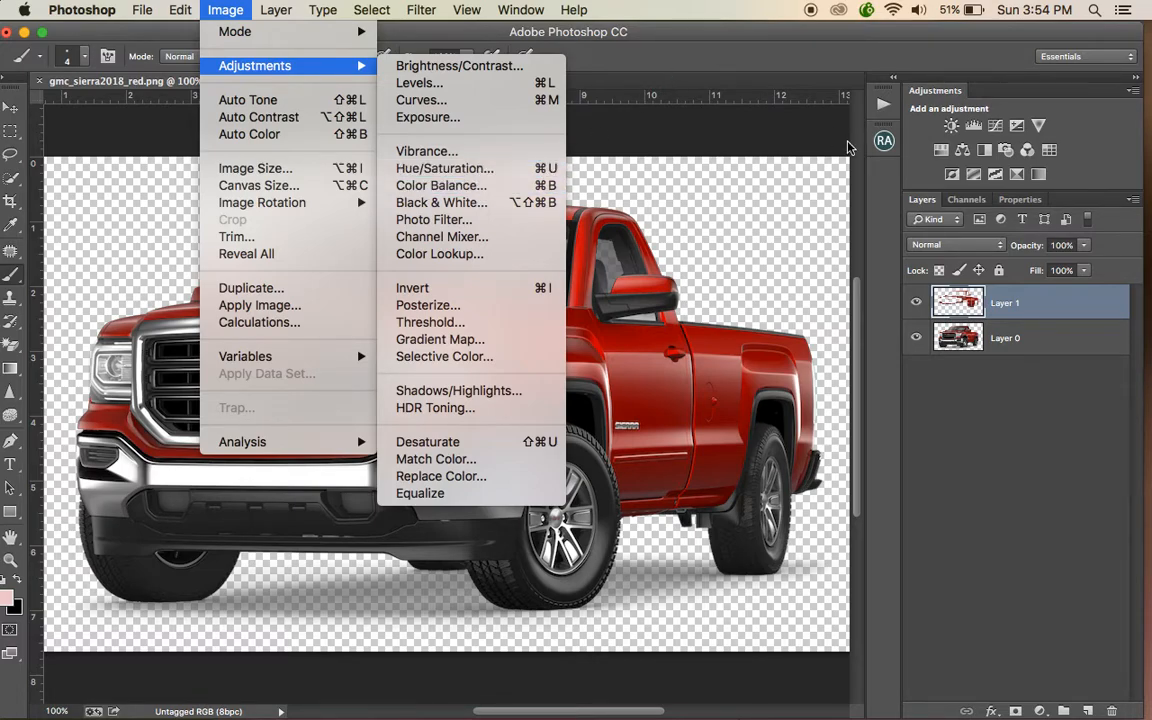
click(933, 153)
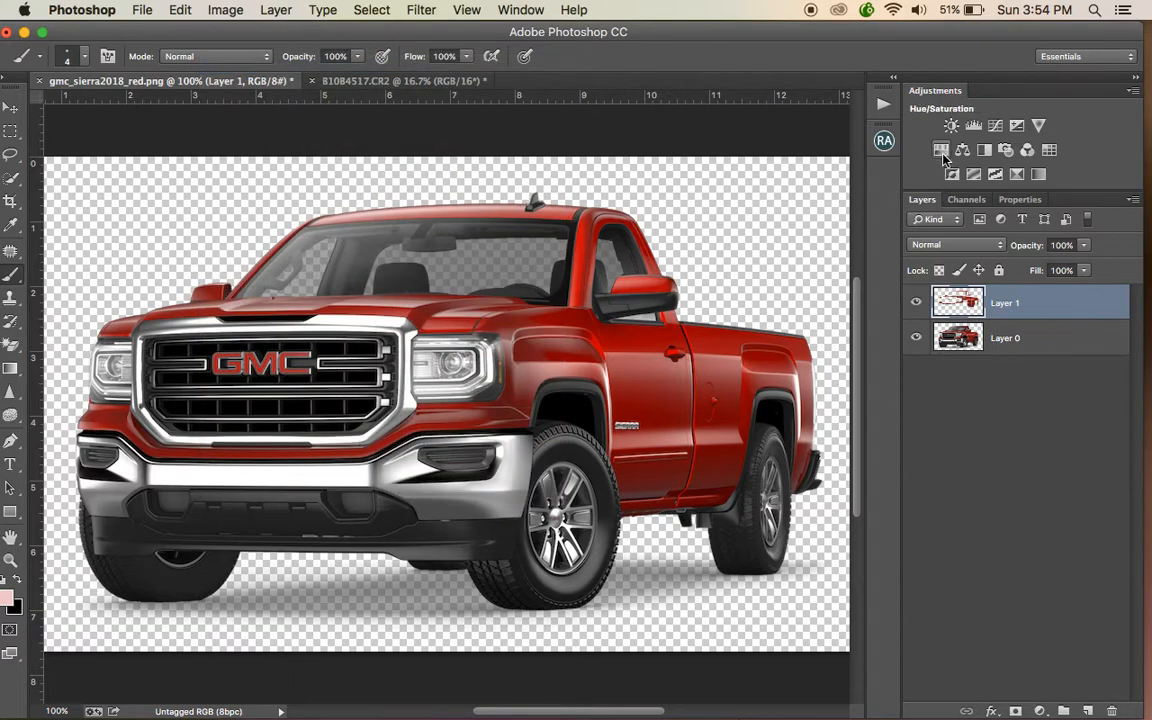
click(940, 151)
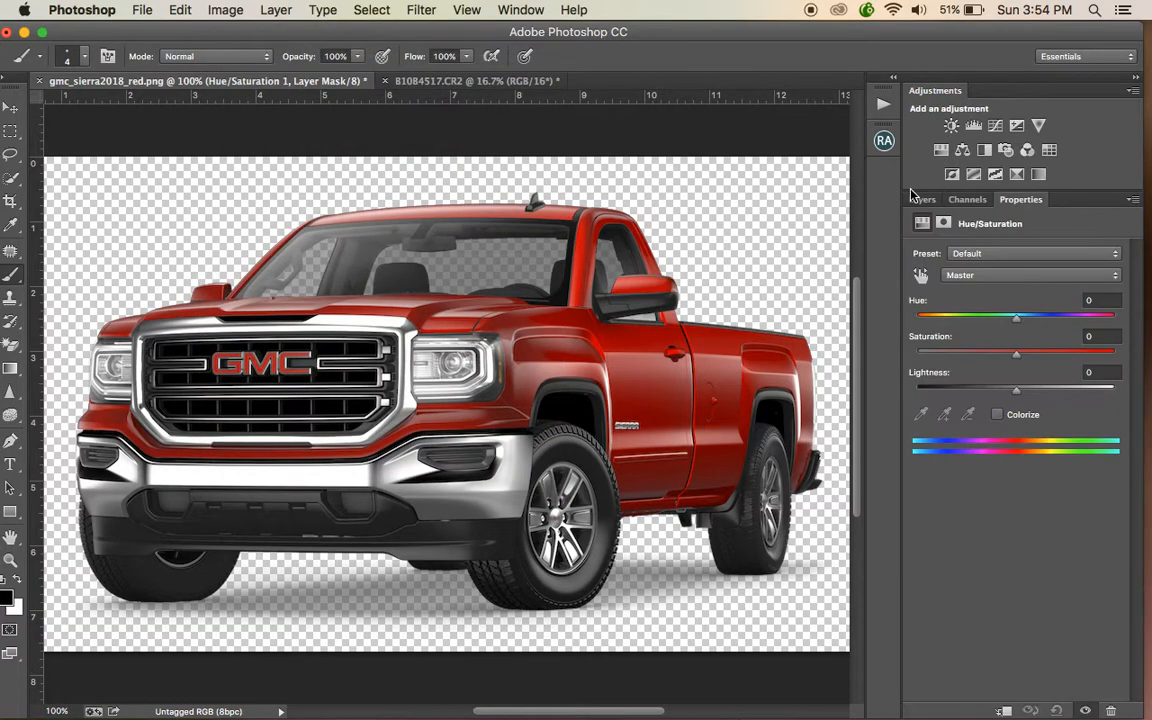
click(922, 199)
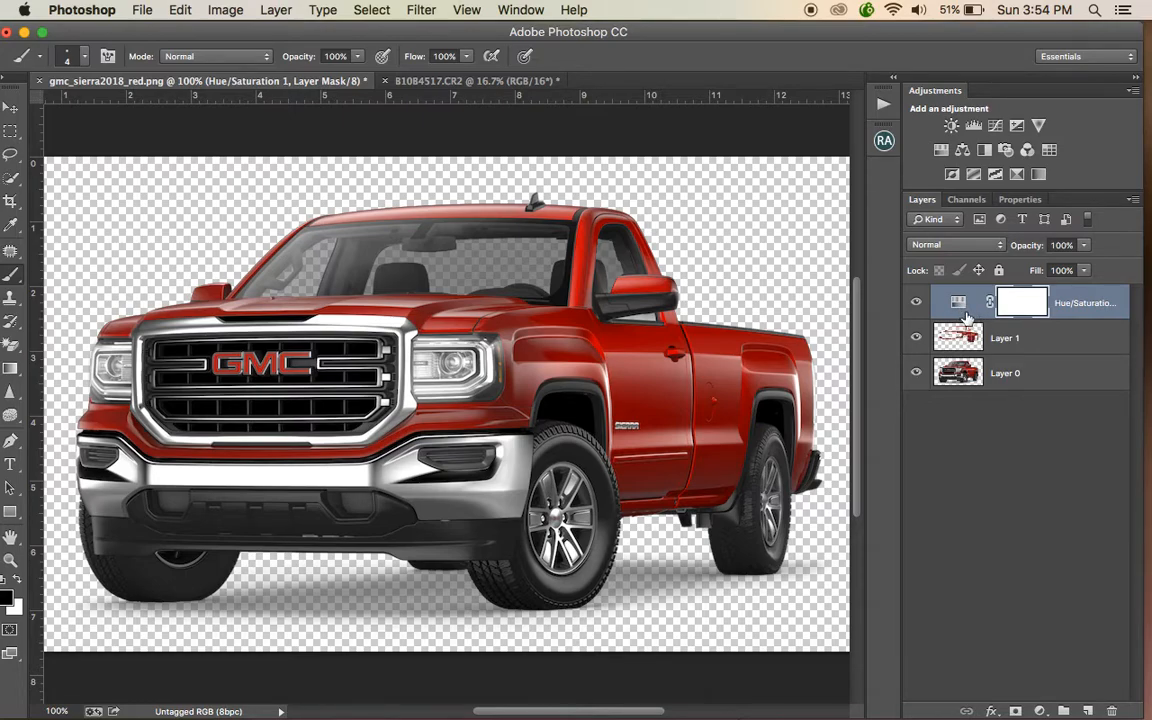
- Clip the Hue/Saturation adjustment layer to the copied paint layer
drag(966, 318, 963, 312)
alt+click(963, 312)
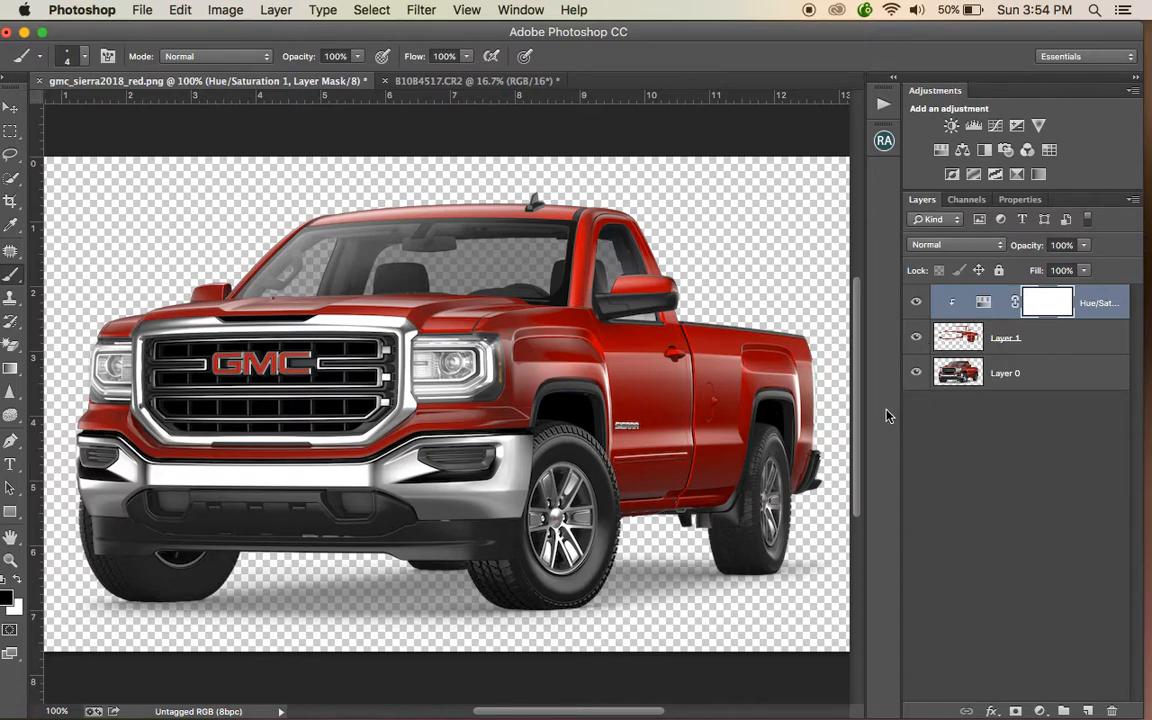
- Edit the Hue/Saturation adjustment for Reds: hue -180, saturation +20, lightness -20
double_click(986, 306)
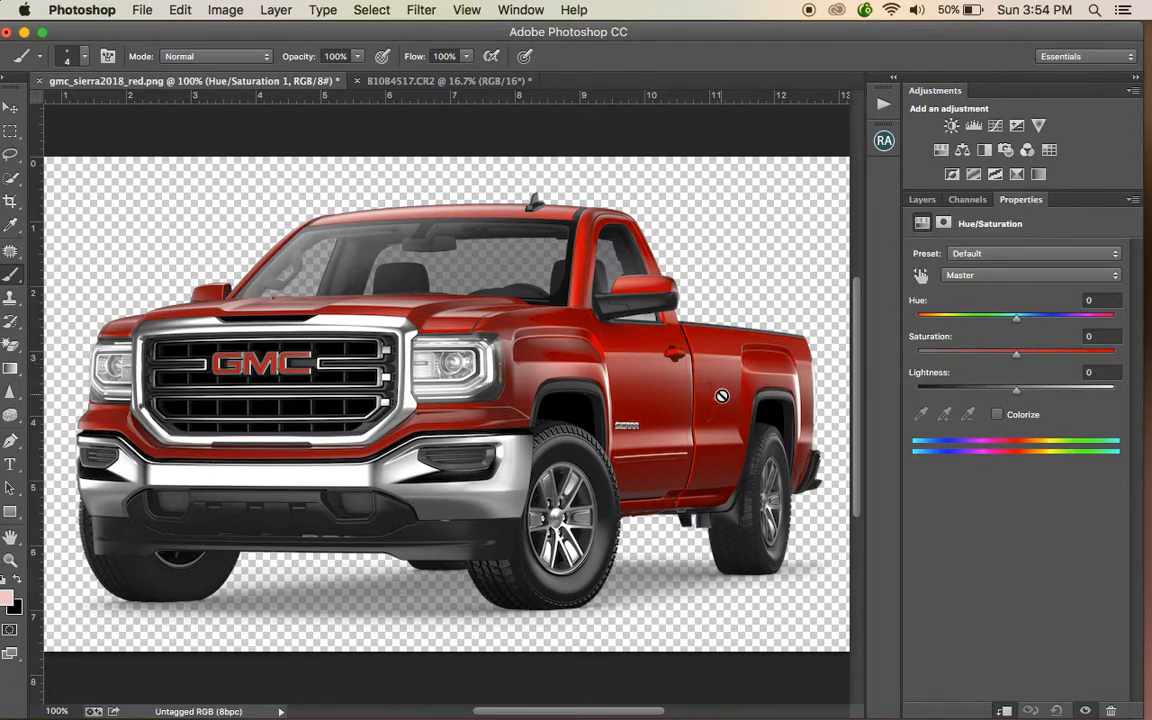
click(1015, 276)
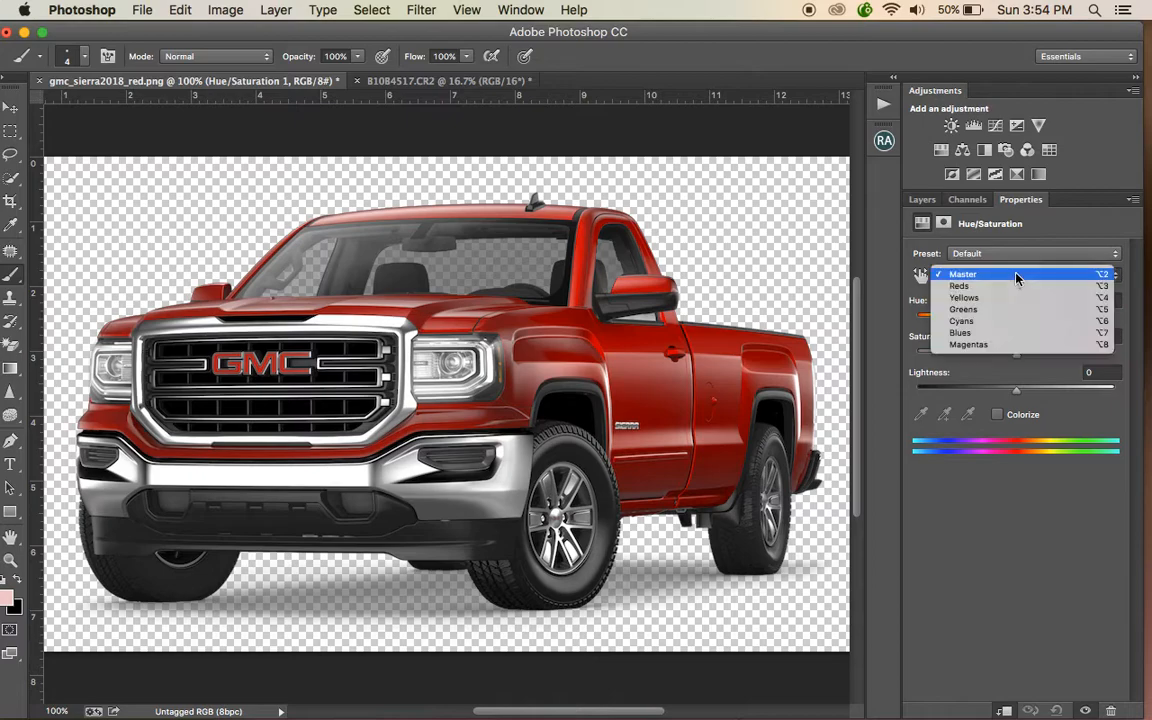
click(962, 287)
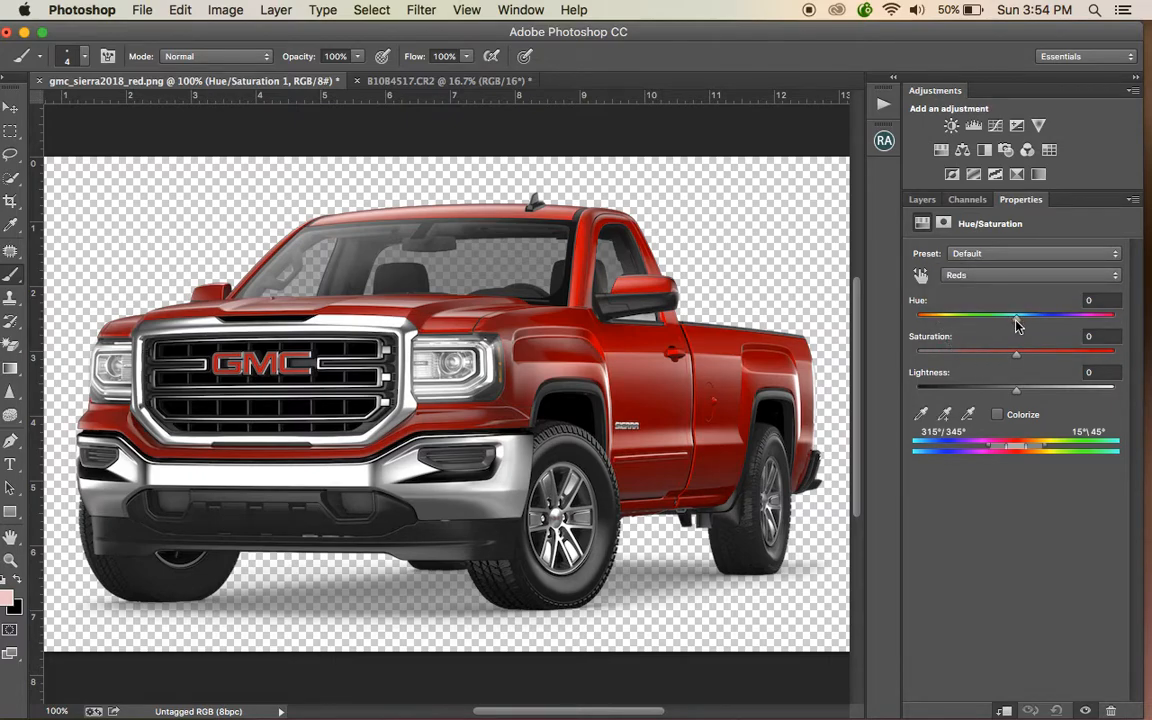
drag(1017, 320, 893, 320)
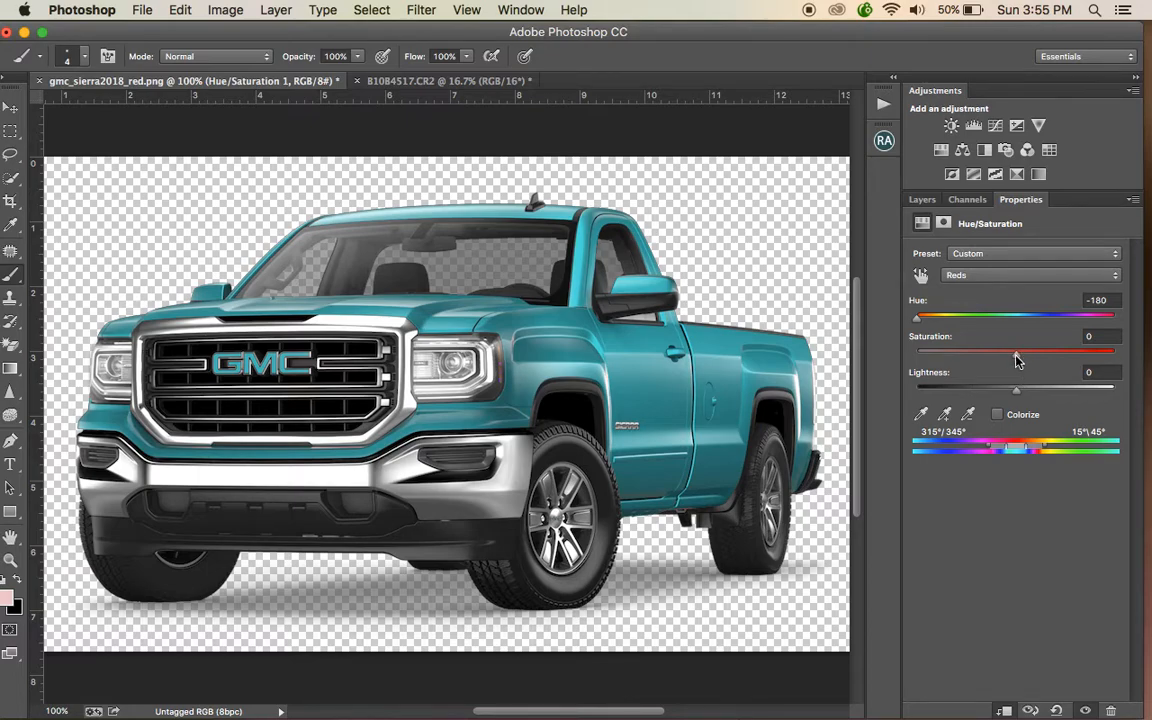
drag(1017, 361, 996, 391)
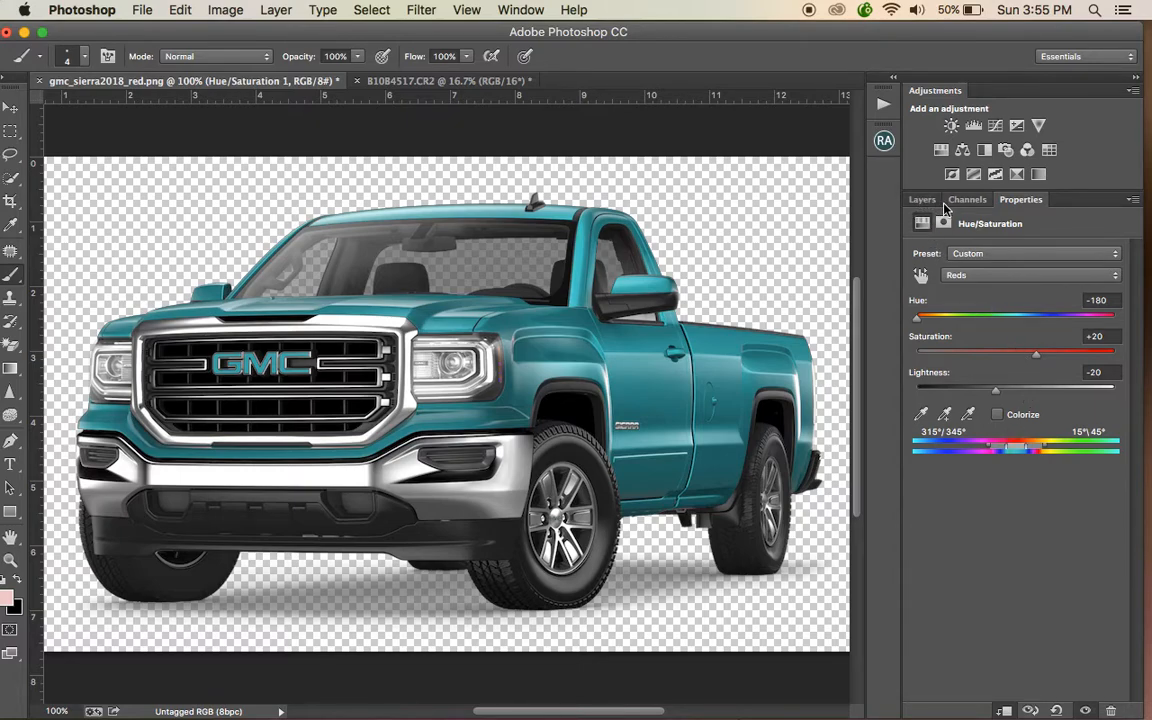
- Select the adjustment's layer mask and paint black with a 35 px brush over the GMC grille logo to keep it red
click(928, 200)
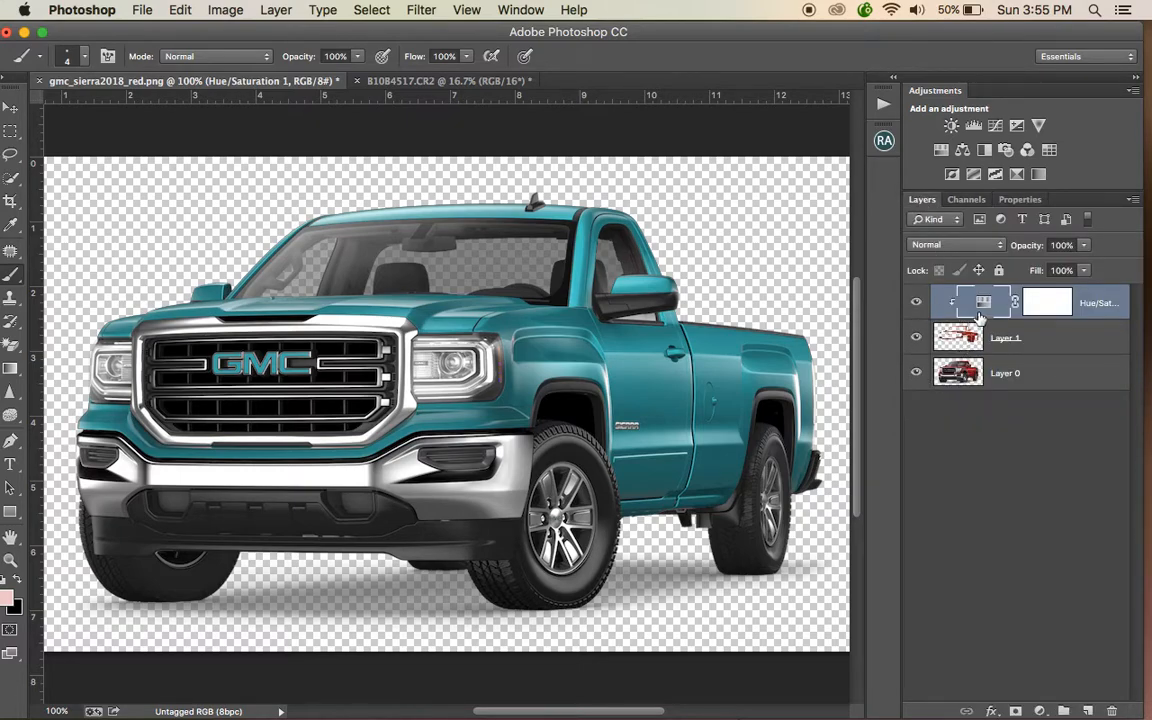
click(1050, 316)
click(1043, 303)
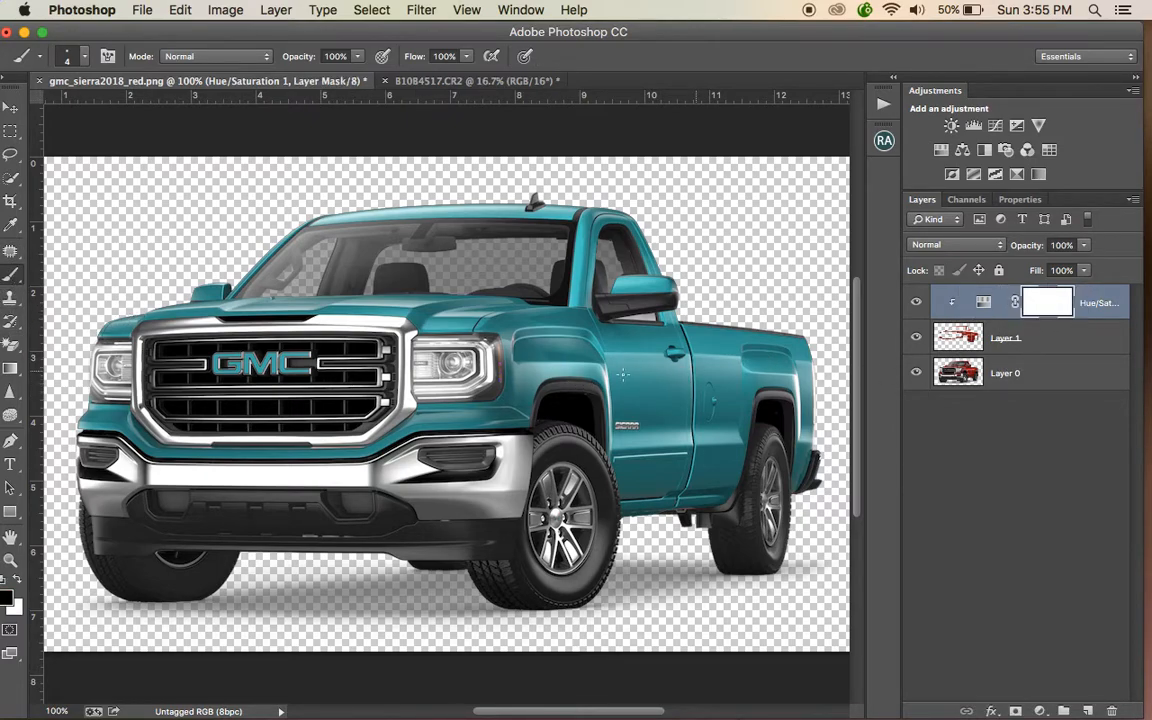
key(bracketright)
key(bracketright)
key(bracketright)
key(bracketright)
key(bracketright)
key(bracketright)
drag(297, 370, 258, 369)
mouse_move(275, 358)
mouse_down()
mouse_move(215, 362)
mouse_move(227, 371)
mouse_move(295, 371)
mouse_up()
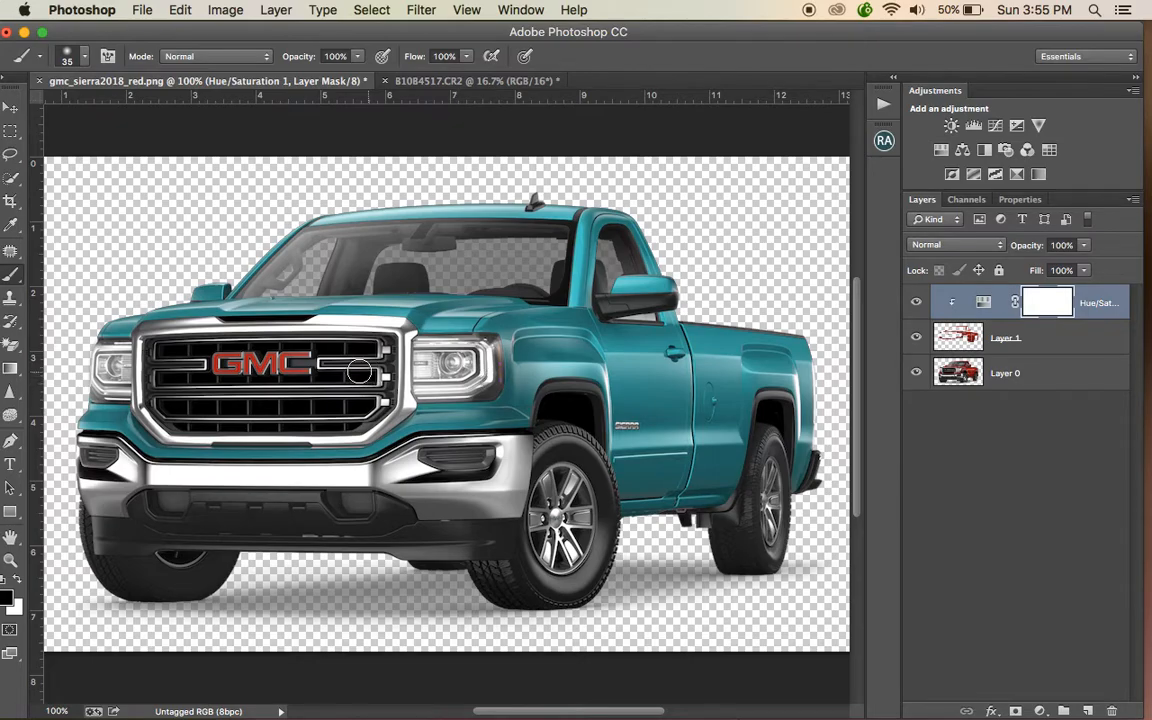
- Zoom in and mask out the amber side marker light beside the headlight with a smaller brush
key(super+equal)
key(super+equal)
key(super+equal)
key(super+equal)
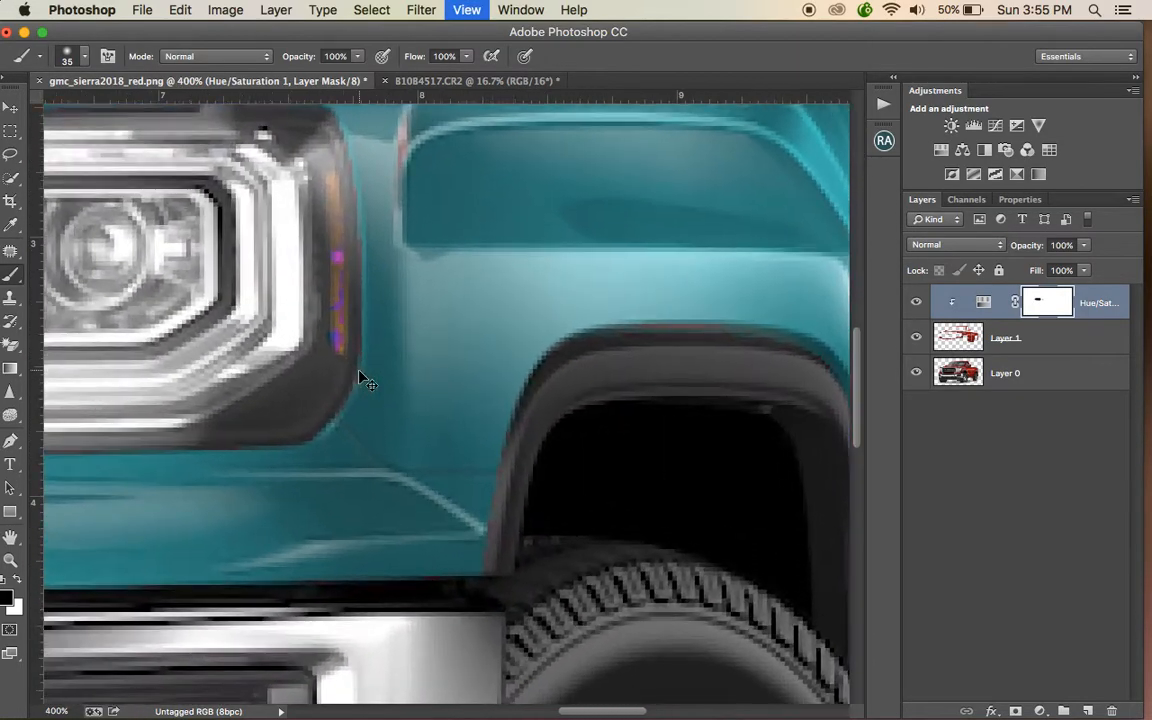
key(bracketleft)
key(bracketleft)
key(bracketleft)
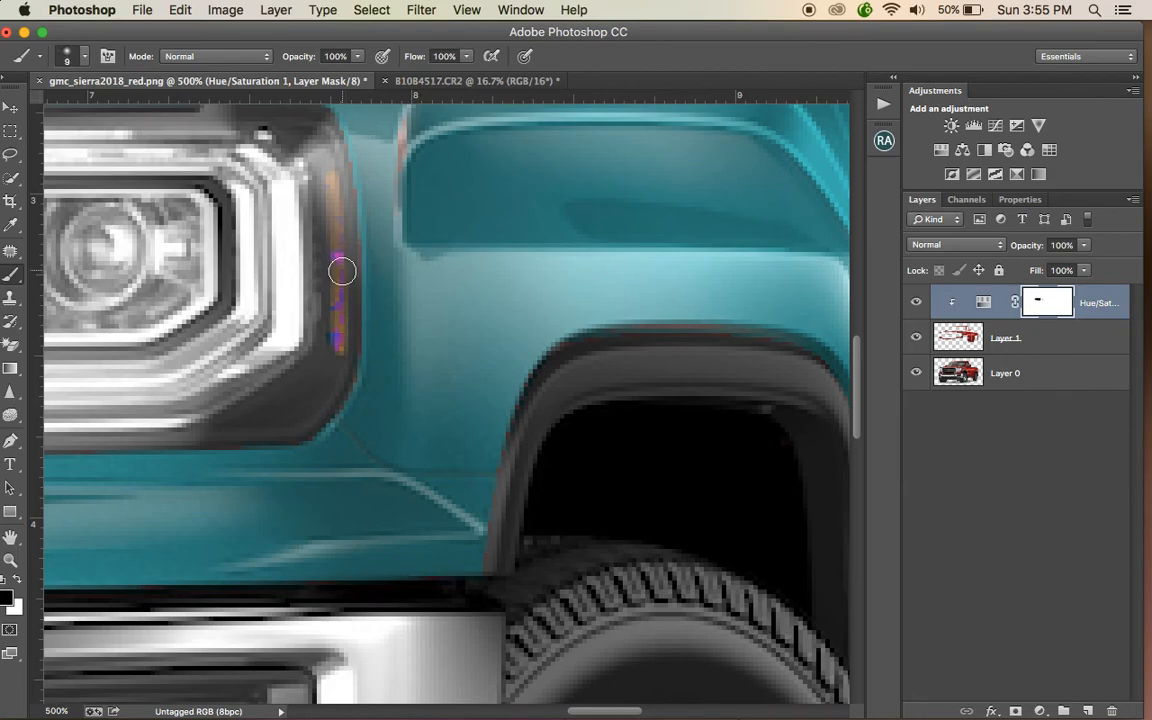
mouse_move(337, 277)
mouse_down()
mouse_move(337, 257)
mouse_move(337, 334)
mouse_move(340, 276)
mouse_up()
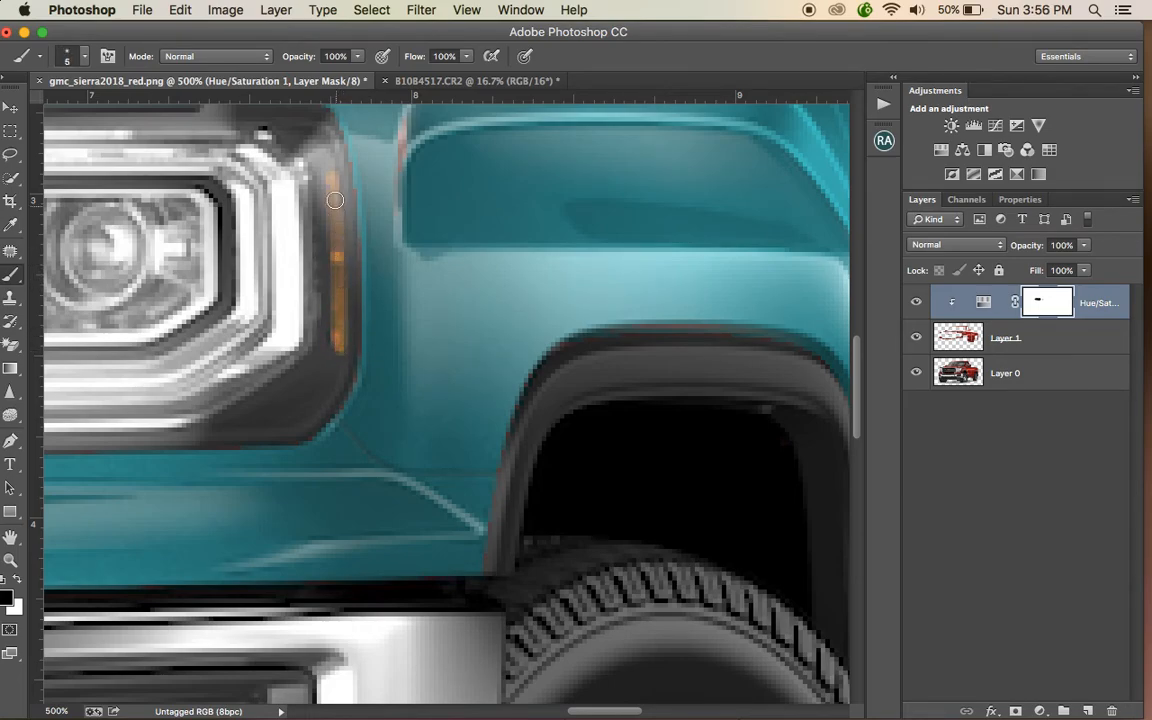
- Paint a black mask stroke across the front fender, then paint over it with white to restore the new color
key(super+minus)
key(super+minus)
key(super+minus)
key(super+minus)
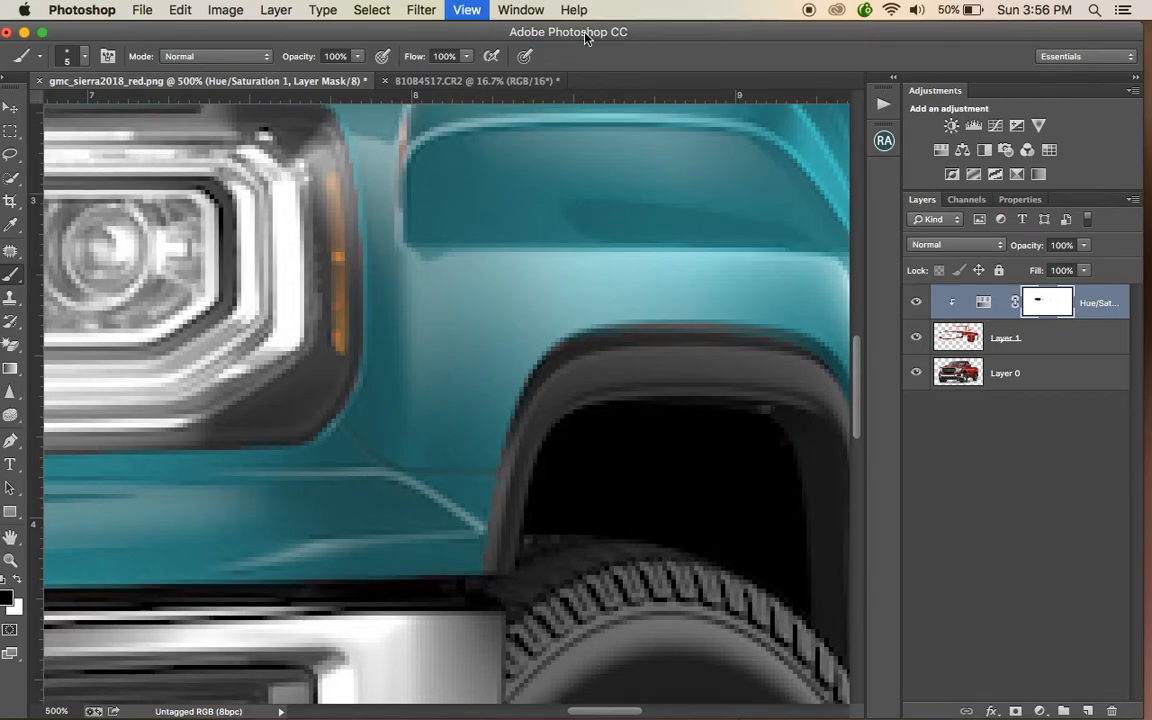
key(super+plus)
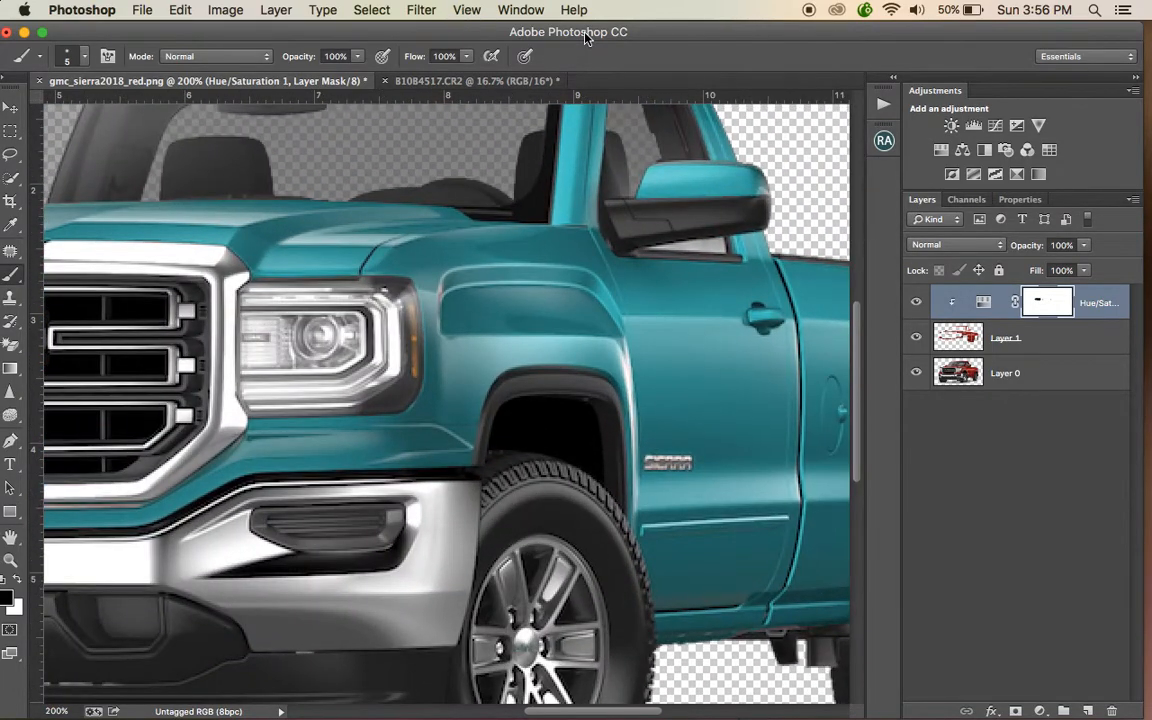
key(bracketright)
key(bracketright)
key(bracketright)
key(bracketright)
key(bracketright)
key(bracketright)
key(bracketright)
key(bracketright)
mouse_move(427, 345)
mouse_down()
mouse_move(412, 292)
mouse_move(411, 386)
mouse_move(410, 272)
mouse_move(405, 350)
mouse_move(351, 248)
mouse_move(378, 340)
mouse_up()
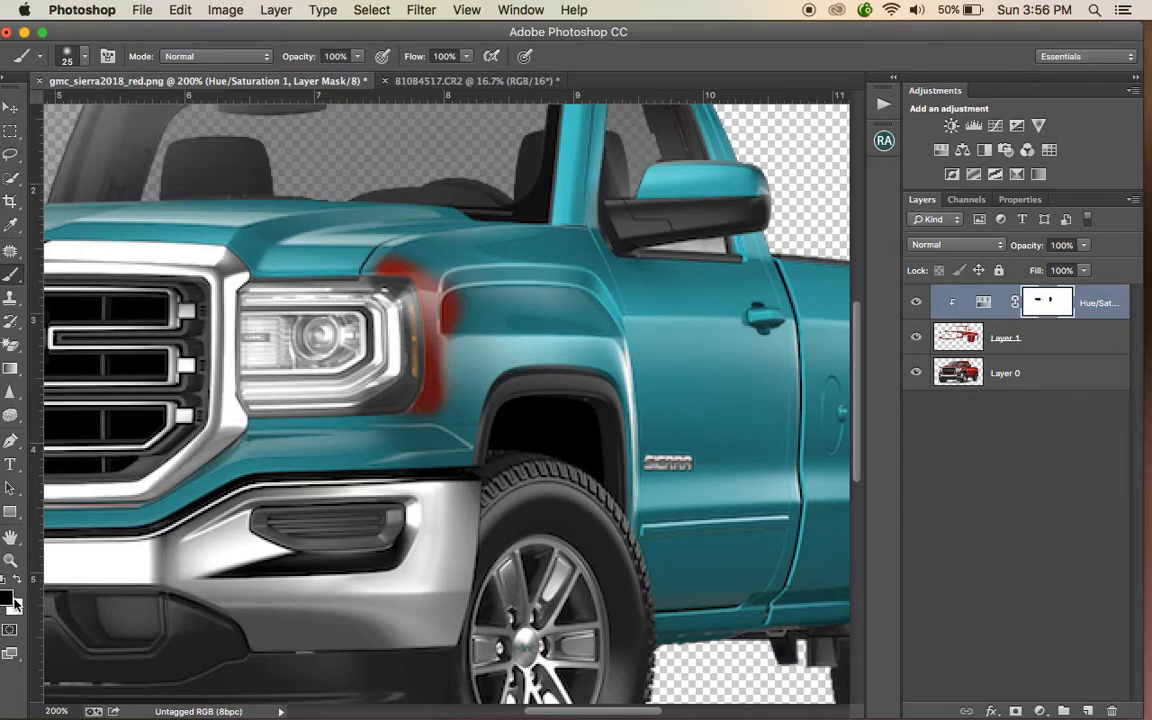
key(x)
mouse_move(455, 358)
mouse_down()
mouse_move(456, 324)
mouse_move(435, 300)
mouse_move(440, 401)
mouse_move(398, 339)
mouse_move(393, 253)
mouse_move(372, 260)
mouse_move(396, 255)
mouse_up()
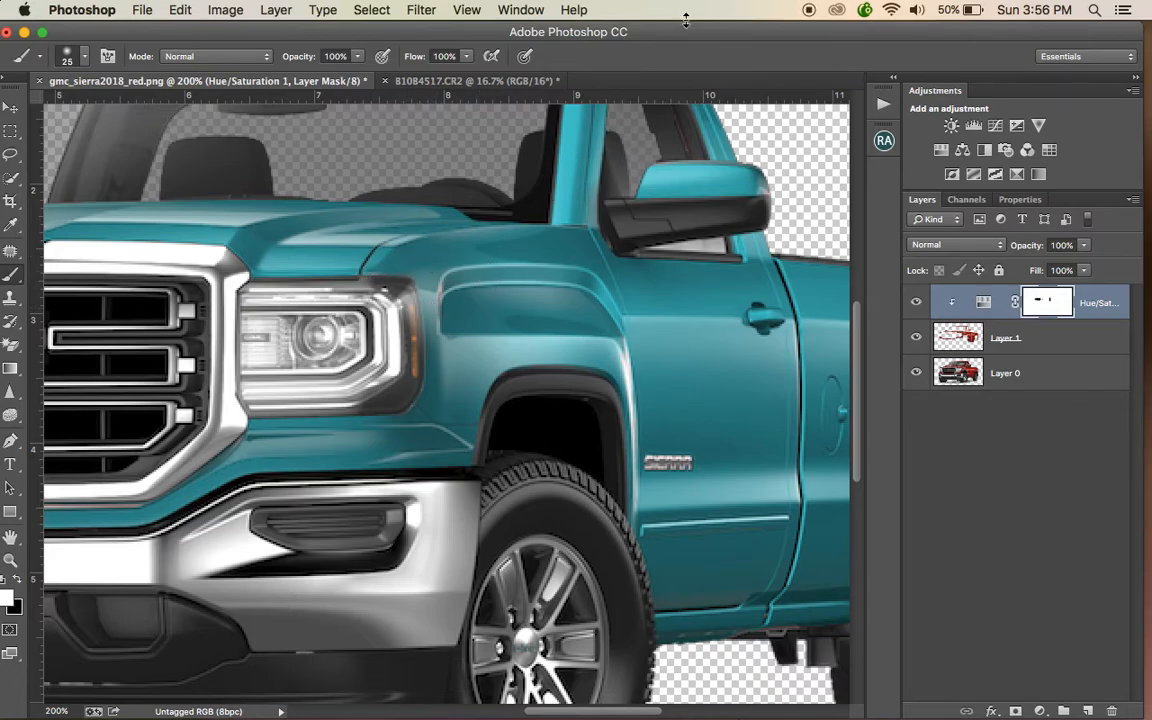
key(super+minus)
key(super+minus)
key(super+minus)
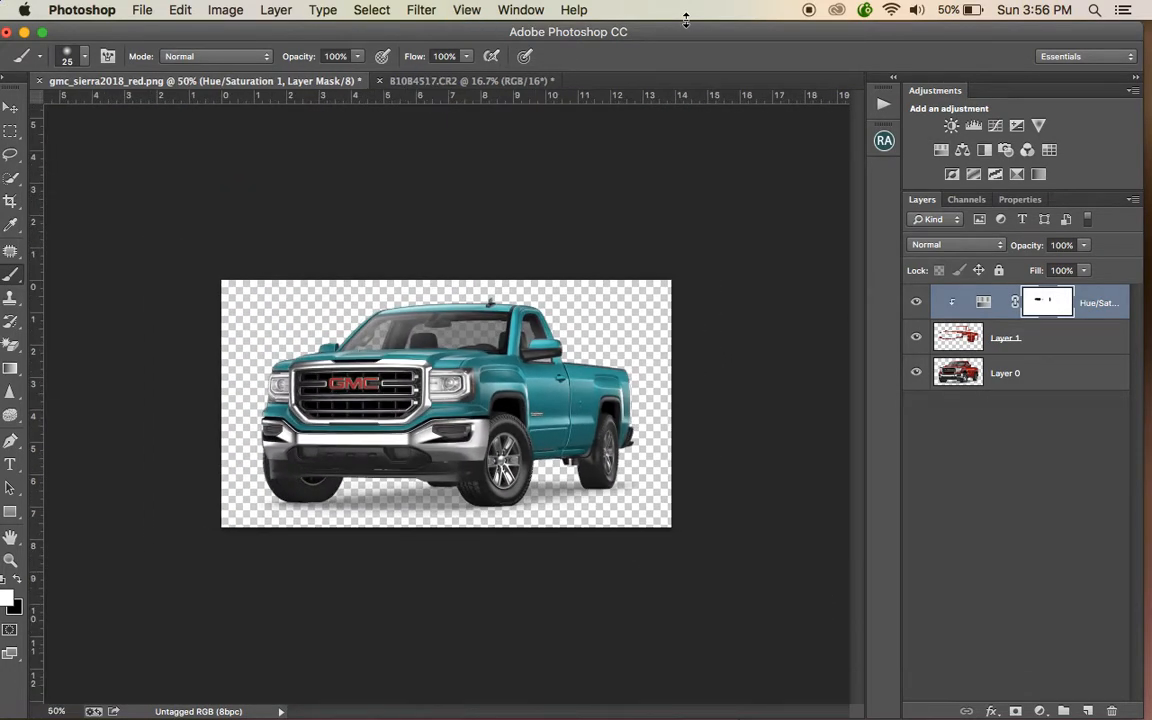
key(super+plus)
key(super+plus)
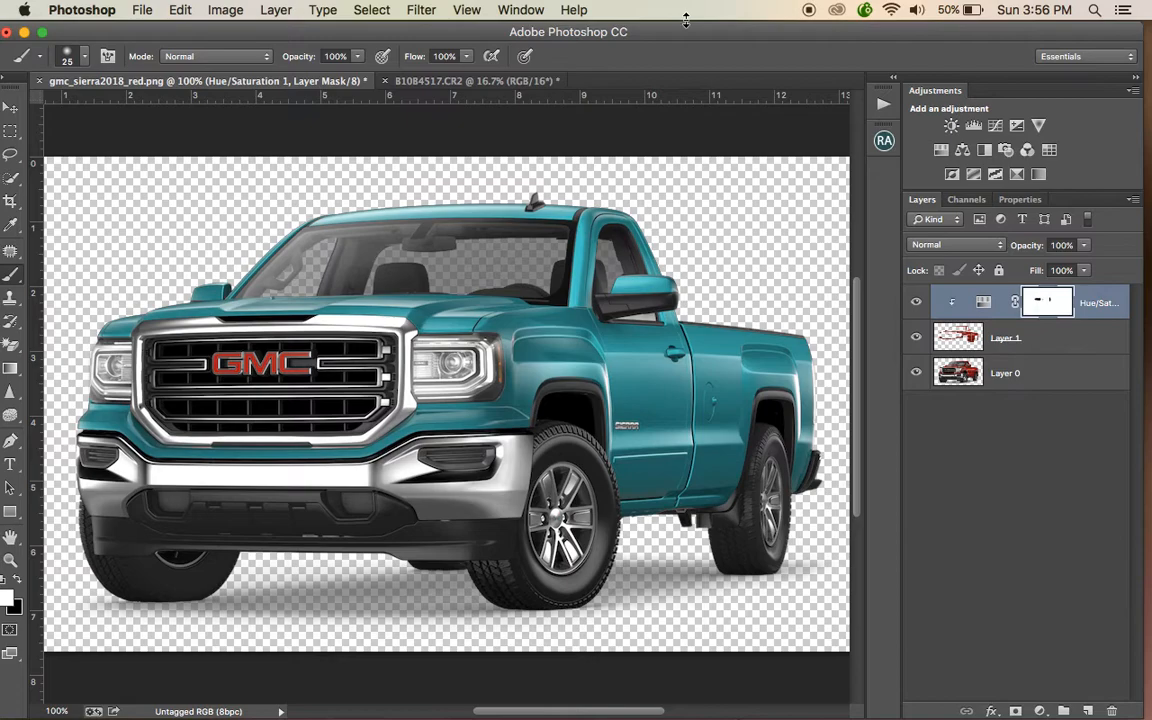